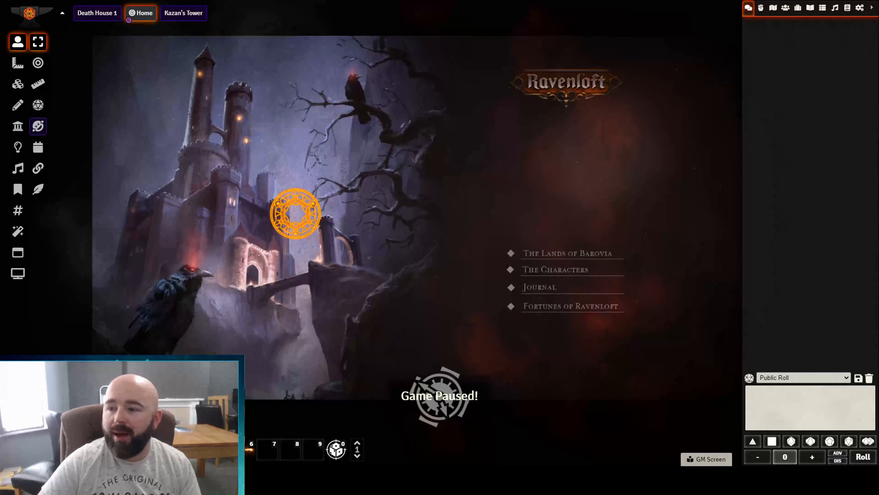
# Create a scene folder named Drowned Temple with the purple folder color #4720b1.
pyautogui.click(773, 8)
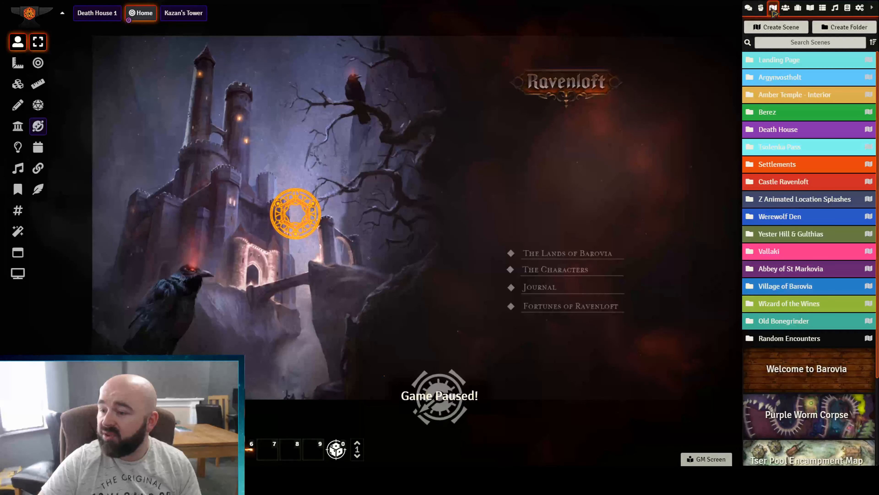
pyautogui.click(831, 27)
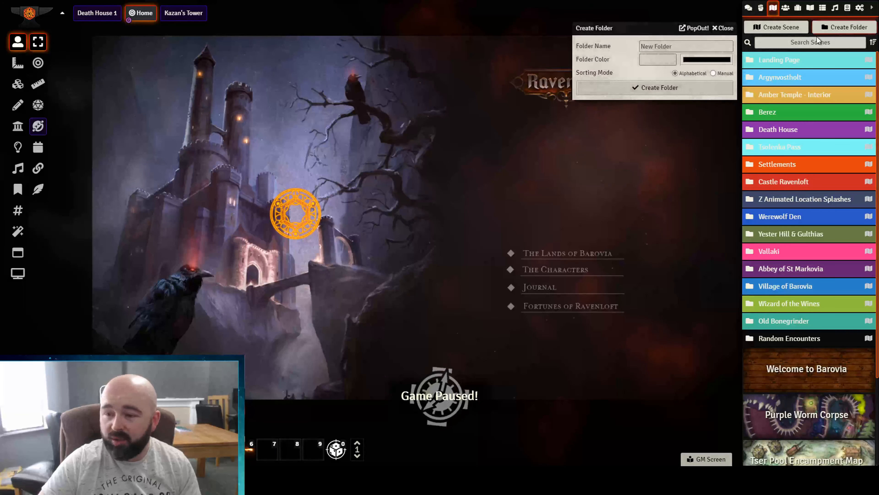
pyautogui.click(681, 47)
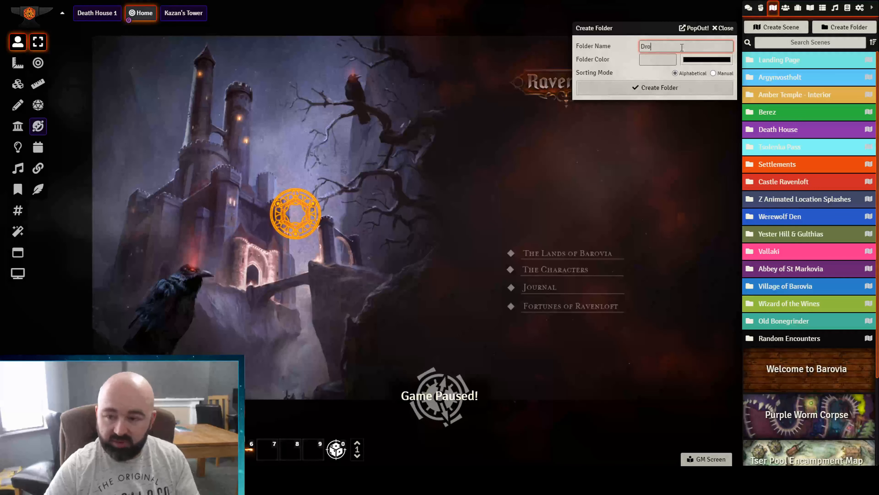
pyautogui.write('Drowned Temple')
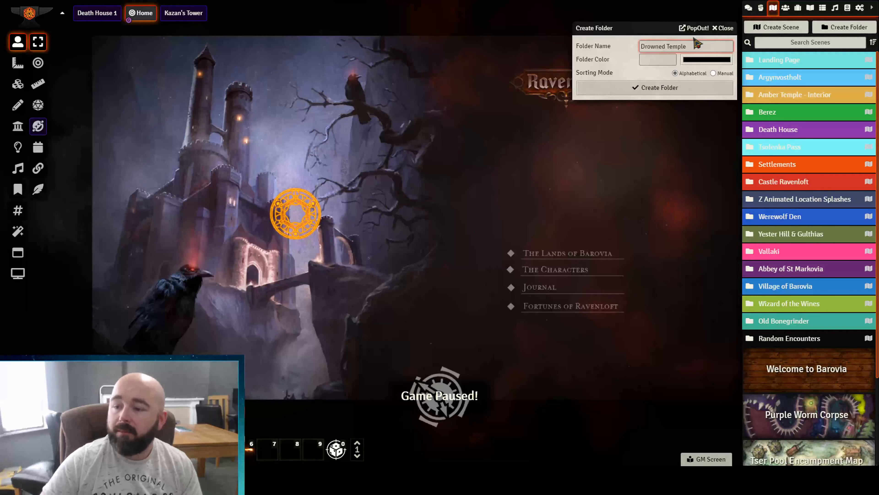
pyautogui.click(689, 59)
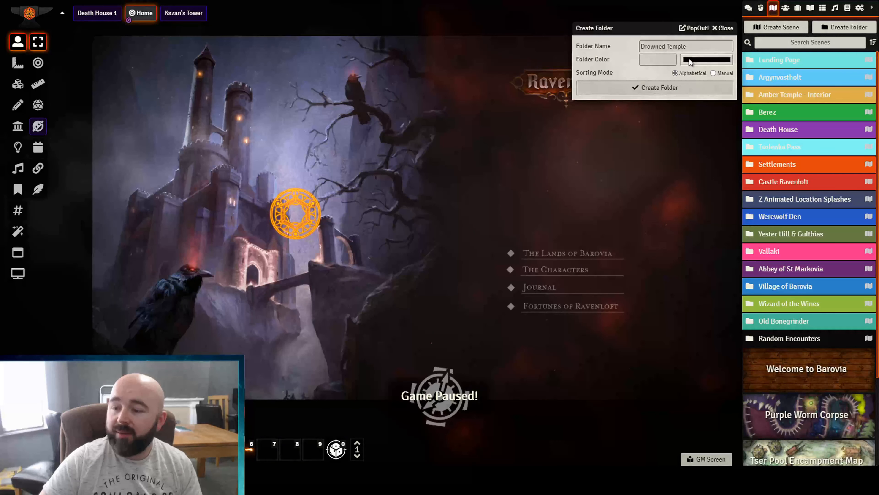
pyautogui.click(740, 140)
pyautogui.click(767, 85)
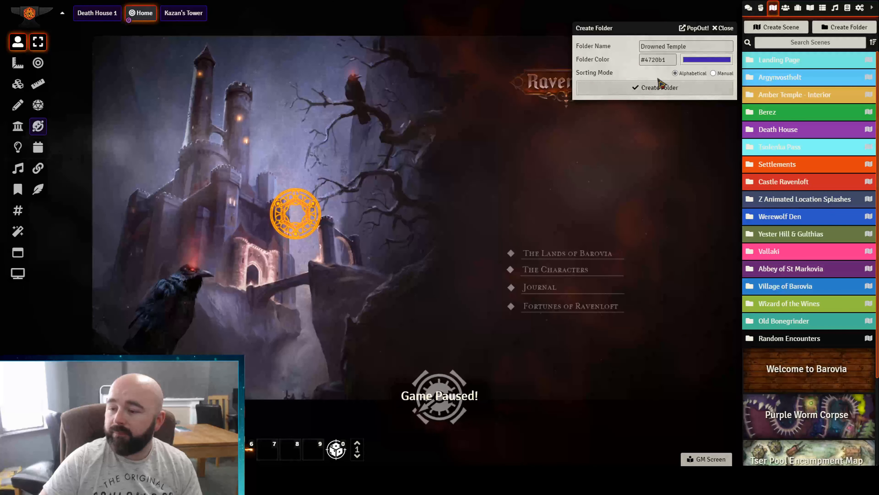
pyautogui.click(657, 88)
# Create a new scene named Lake Temple inside the Drowned Temple folder.
pyautogui.click(822, 80)
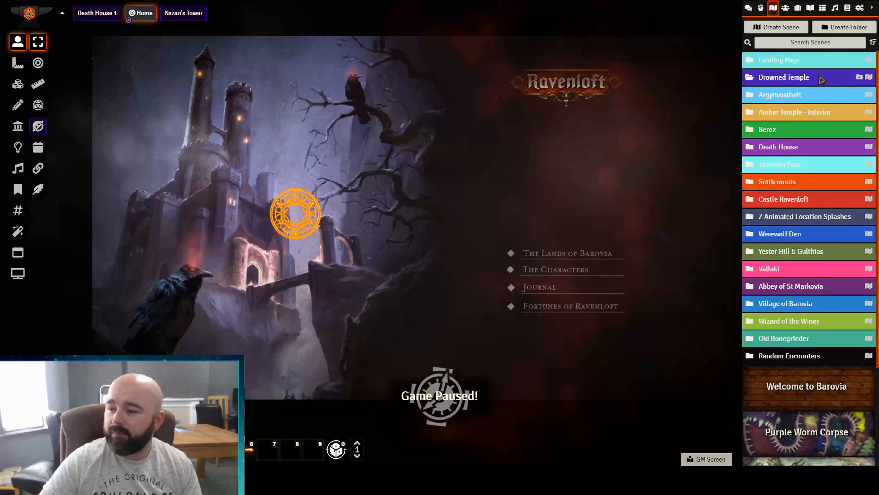
pyautogui.click(868, 80)
pyautogui.click(662, 101)
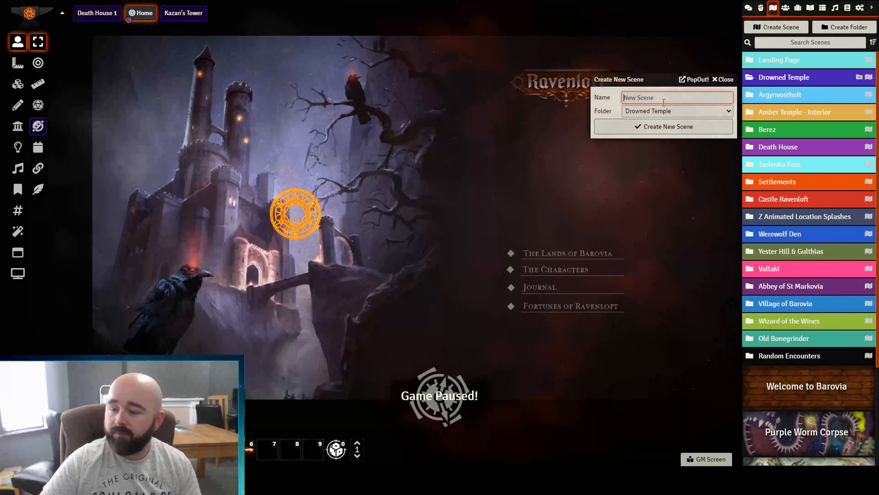
pyautogui.write('L')
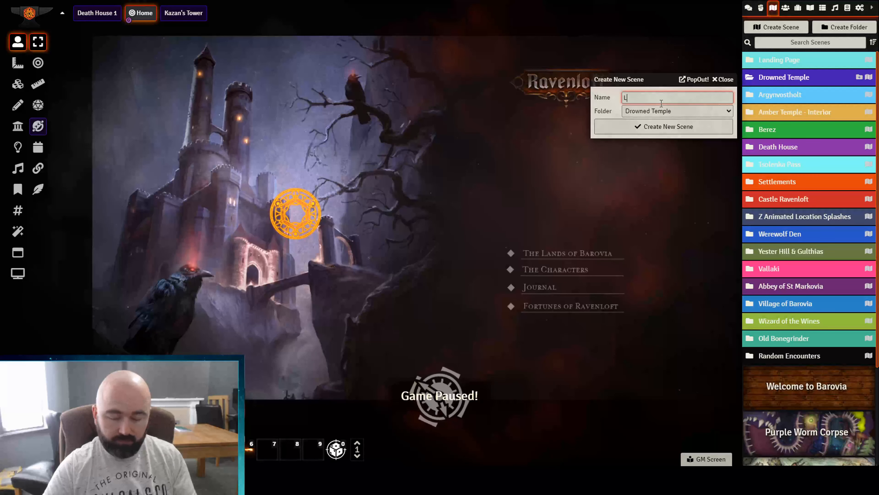
pyautogui.write('ake Temple')
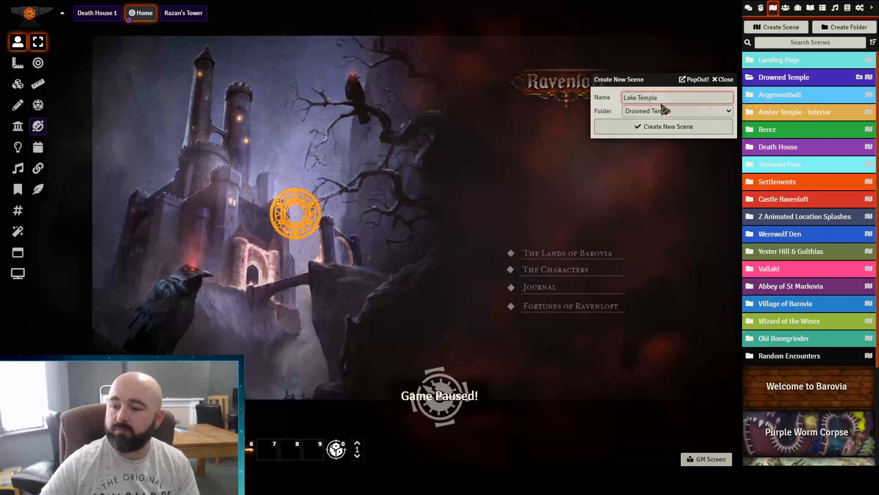
pyautogui.click(661, 126)
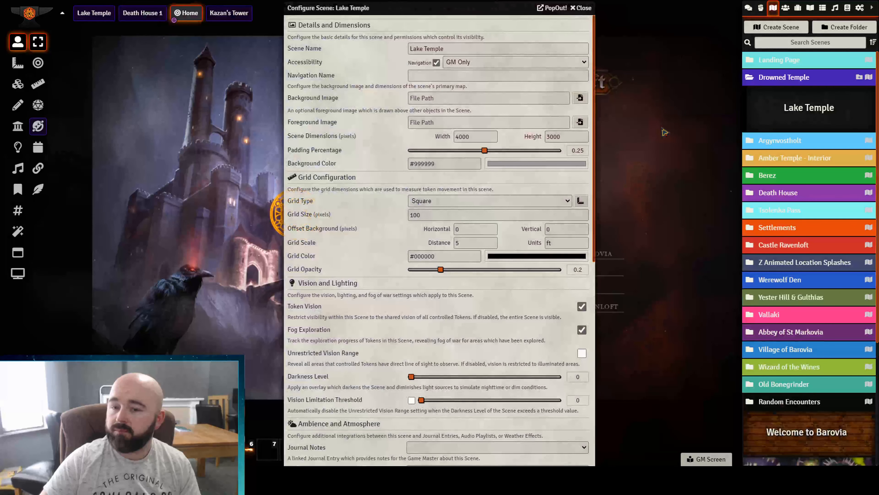
# Set the Lake Temple scene's background image to Drowned Temple.png from Images/Locations, filtering the files by "temp".
pyautogui.click(580, 98)
pyautogui.click(381, 97)
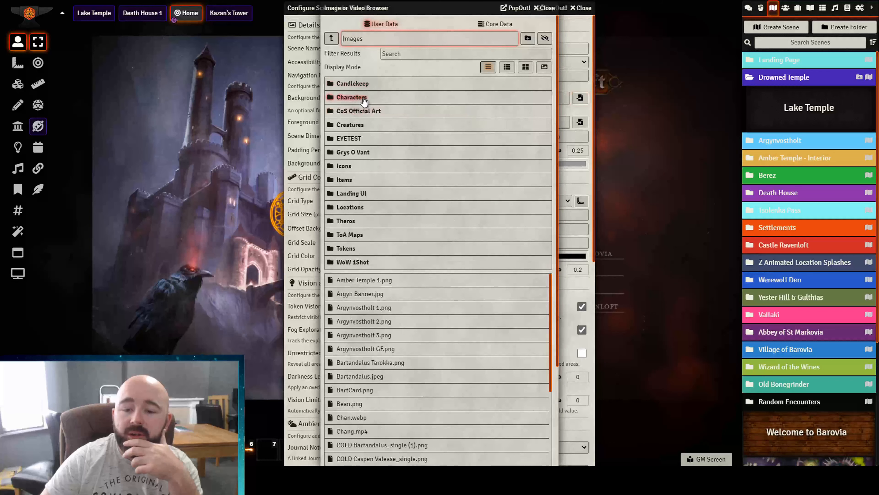
pyautogui.click(360, 208)
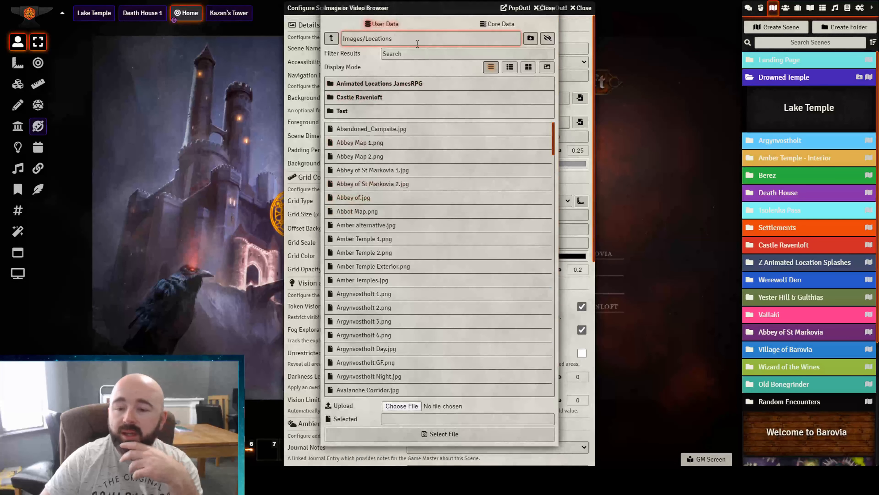
pyautogui.click(417, 53)
pyautogui.write('temp')
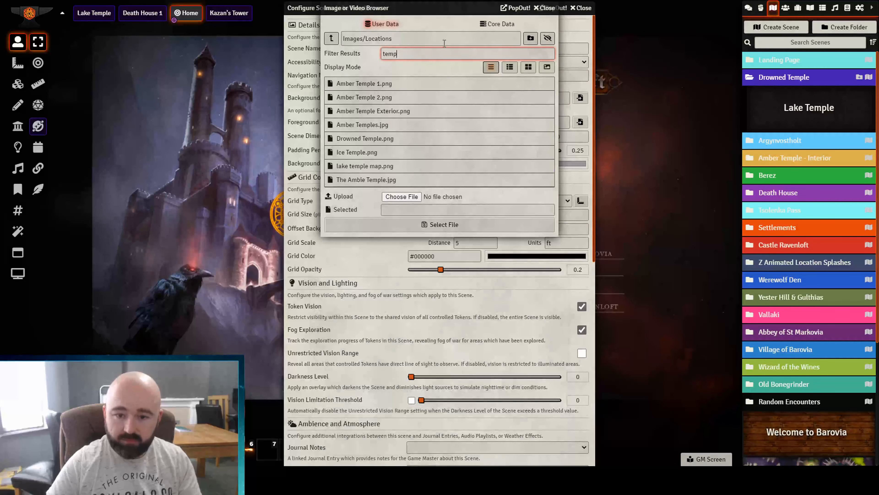
pyautogui.click(349, 139)
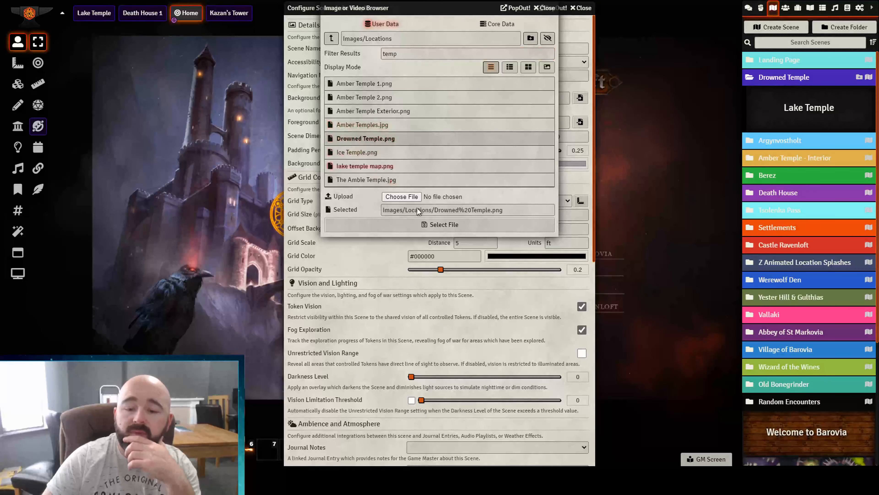
pyautogui.click(429, 226)
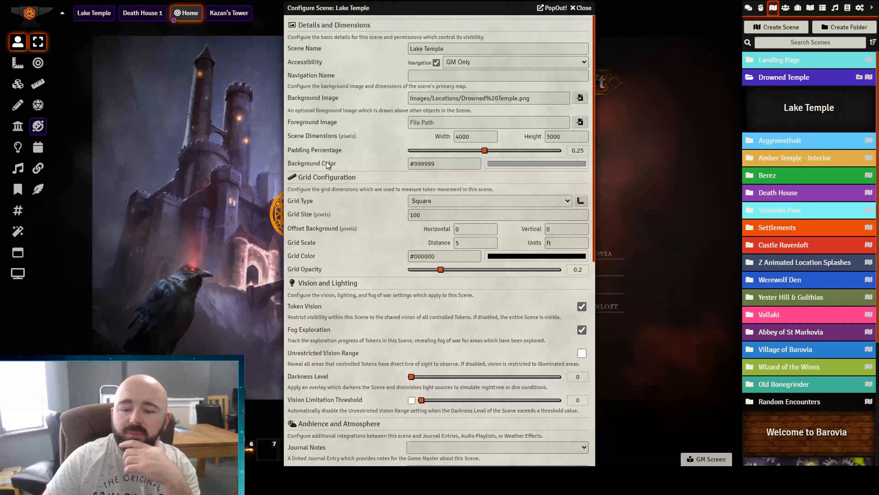
# Save the scene configuration, accepting the change of scene dimensions, and view the Lake Temple scene.
pyautogui.scroll(-10, 335, 238)
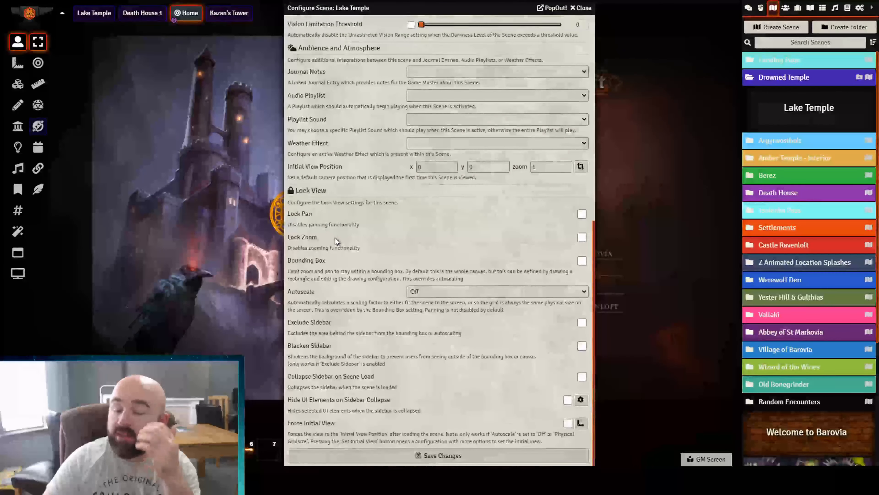
pyautogui.click(445, 458)
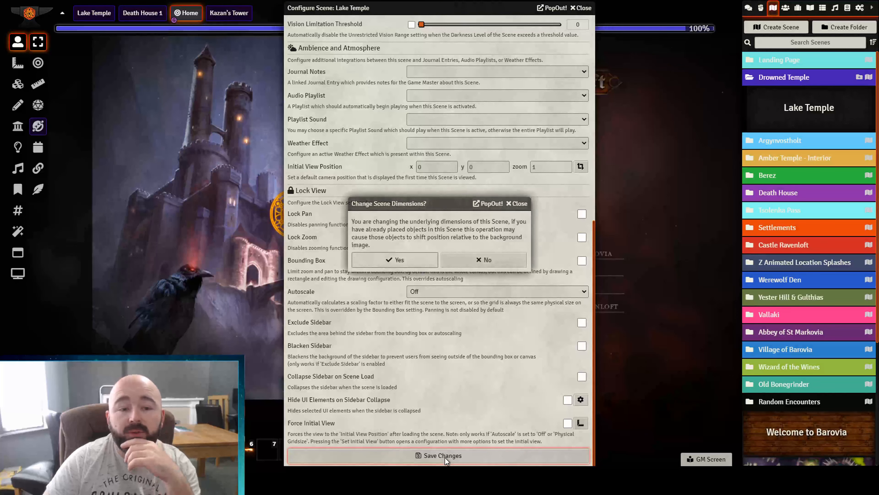
pyautogui.click(401, 260)
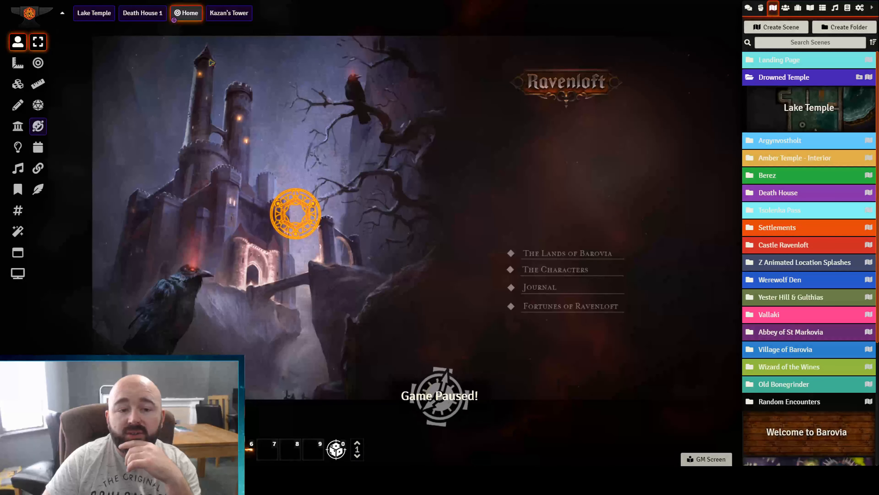
pyautogui.click(96, 13)
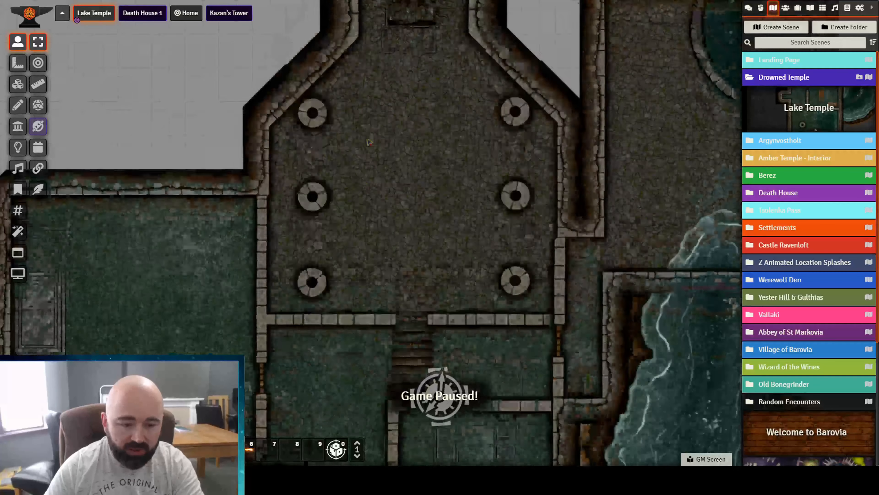
# Set the Lake Temple scene's grid type to Gridless and save the configuration.
pyautogui.rightClick(94, 16)
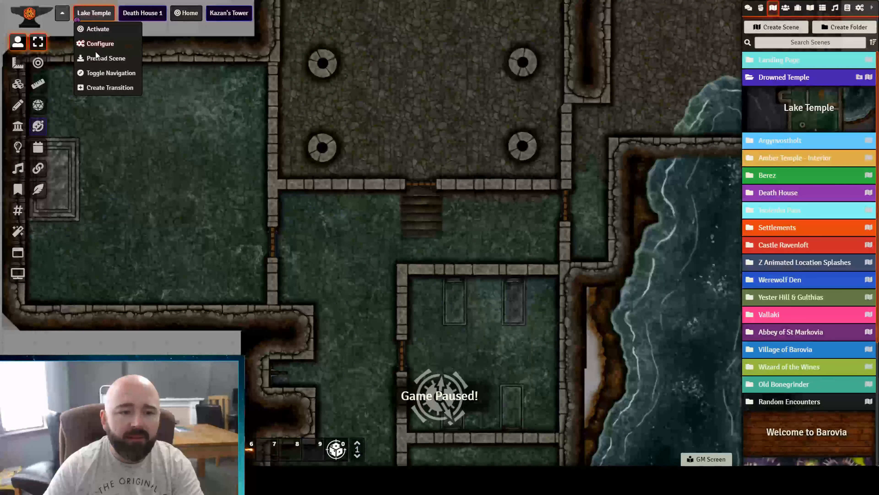
pyautogui.click(97, 43)
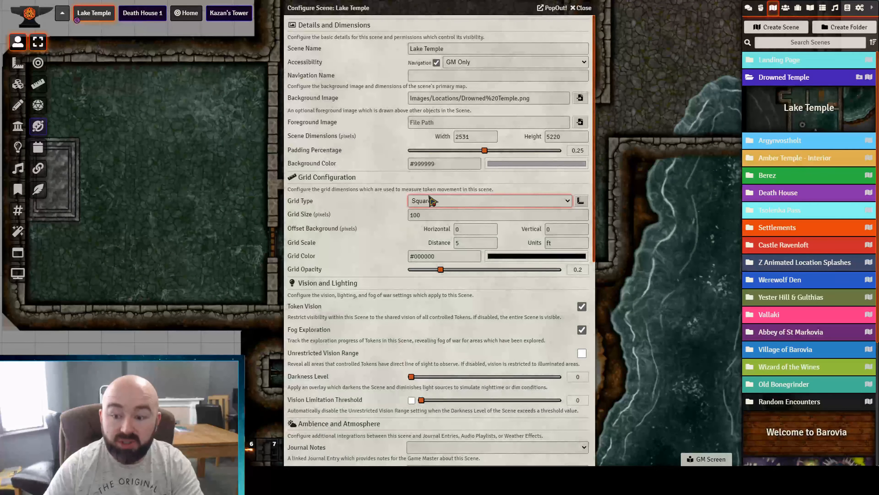
pyautogui.scroll(-10, 350, 380)
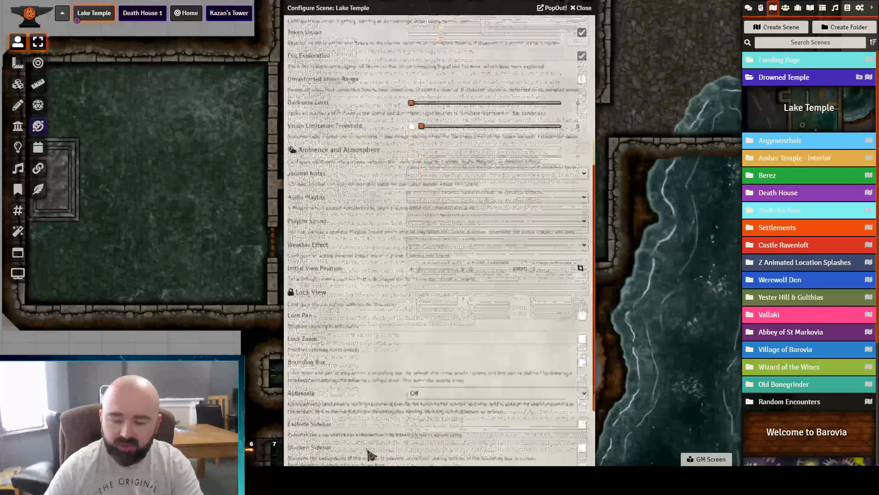
pyautogui.scroll(8, 322, 250)
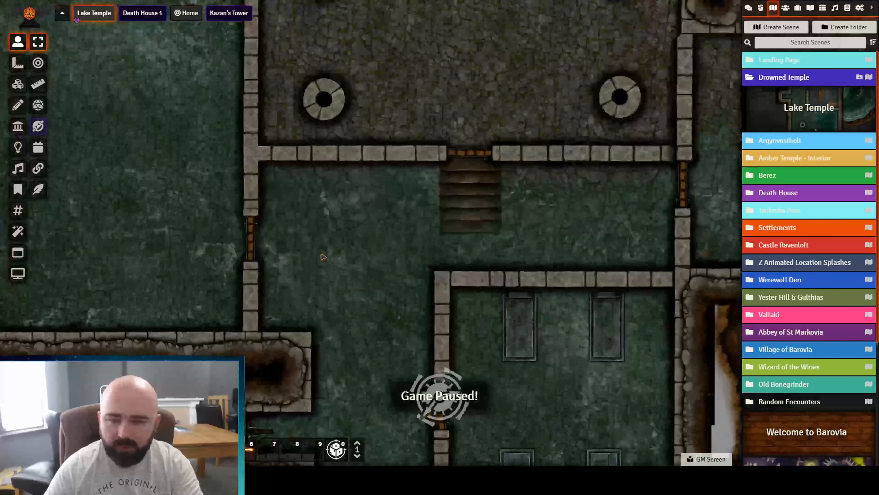
pyautogui.scroll(-9, 322, 250)
pyautogui.scroll(-5, 301, 209)
pyautogui.moveTo(301, 210); pyautogui.dragTo(288, 136)
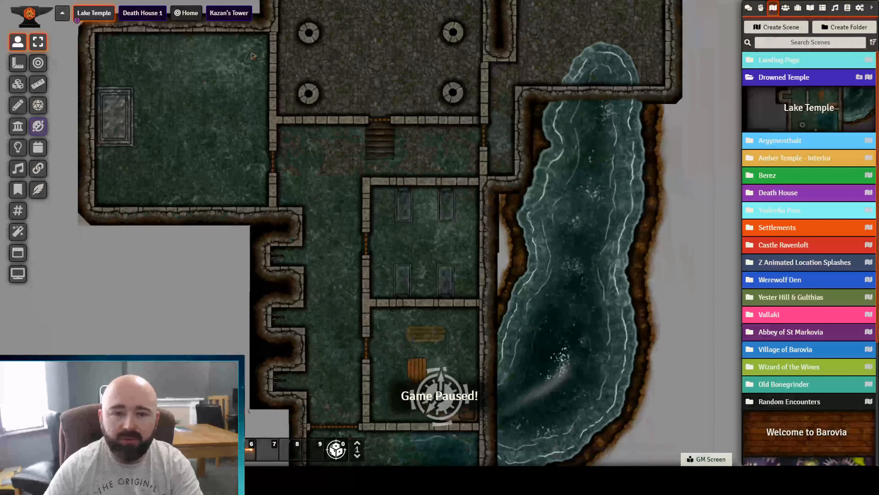
# Set the Lake Temple scene's grid type to Square and save the configuration.
pyautogui.rightClick(107, 17)
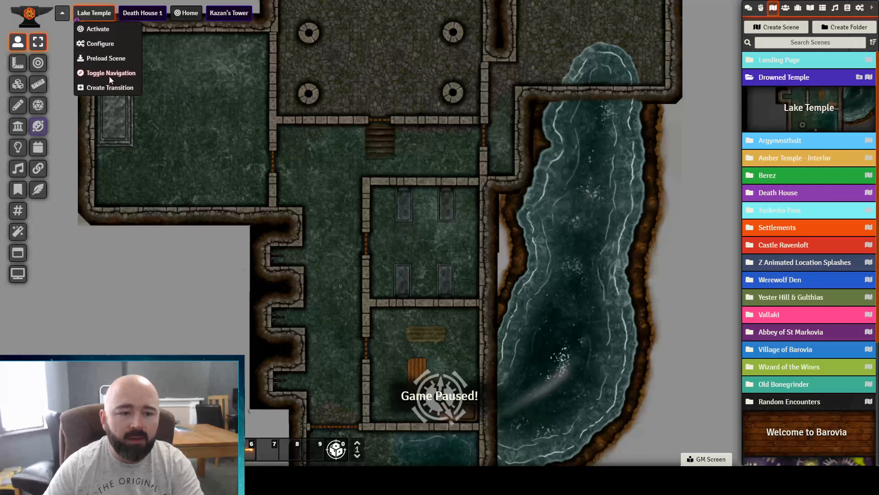
pyautogui.click(101, 43)
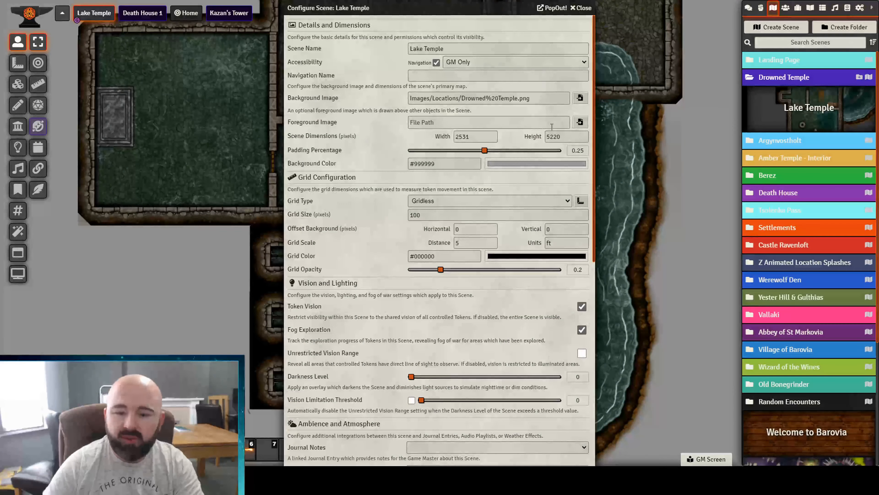
pyautogui.click(570, 202)
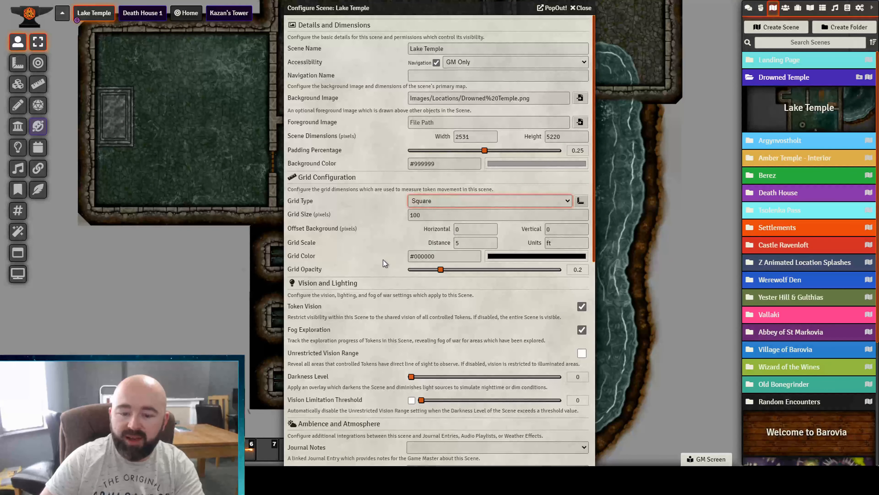
pyautogui.scroll(-10, 385, 263)
pyautogui.click(440, 454)
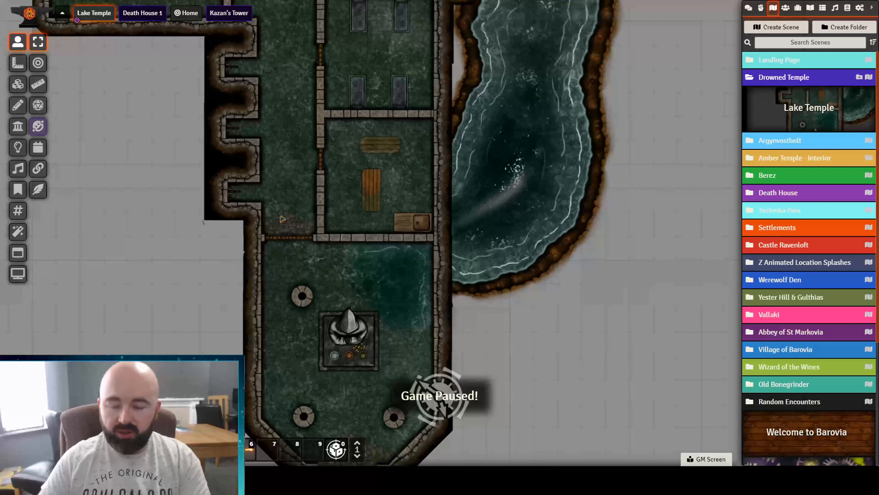
# Examine how the square grid lines up with the walls, doors and rooms across the Lake Temple map.
pyautogui.scroll(6, 278, 284)
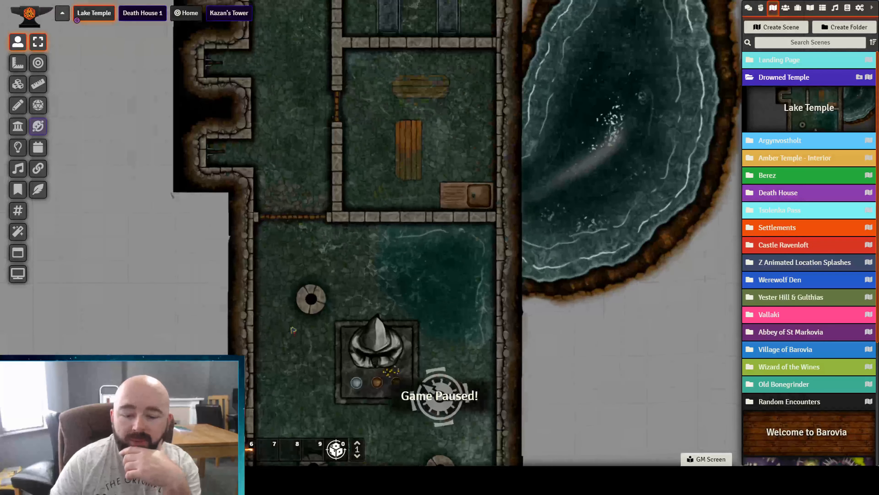
pyautogui.moveTo(293, 330); pyautogui.dragTo(294, 441)
pyautogui.moveTo(299, 247); pyautogui.dragTo(362, 405)
pyautogui.moveTo(364, 151); pyautogui.dragTo(272, 326)
pyautogui.moveTo(273, 183); pyautogui.dragTo(204, 169)
pyautogui.scroll(-5, 331, 366)
pyautogui.scroll(1, 204, 169)
pyautogui.moveTo(249, 325); pyautogui.dragTo(296, 168)
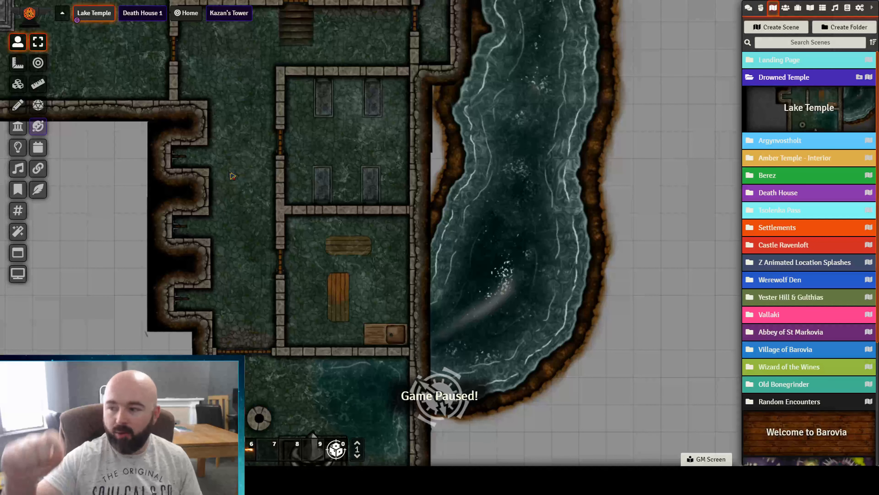
pyautogui.scroll(5, 385, 243)
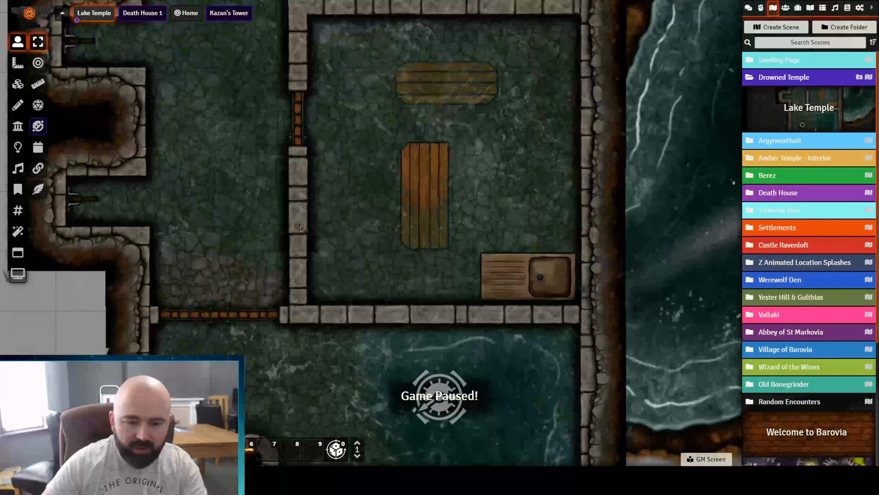
pyautogui.moveTo(304, 241); pyautogui.dragTo(322, 157)
pyautogui.scroll(6, 277, 254)
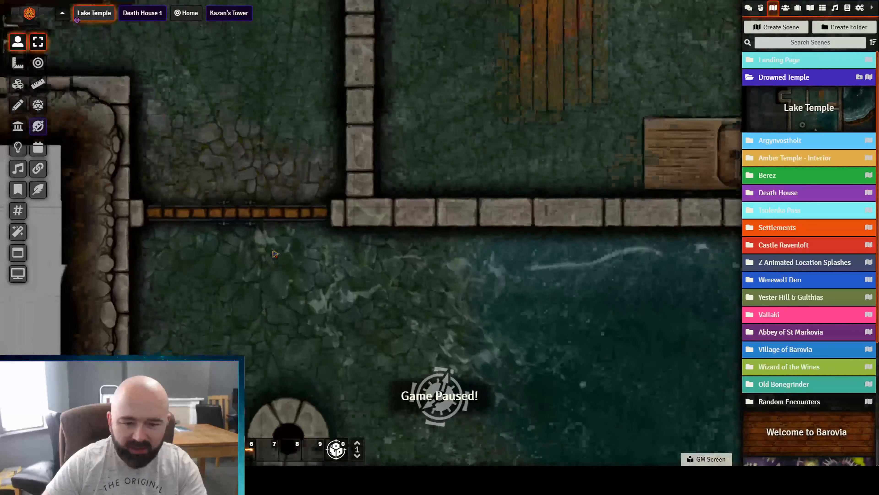
pyautogui.scroll(-5, 295, 243)
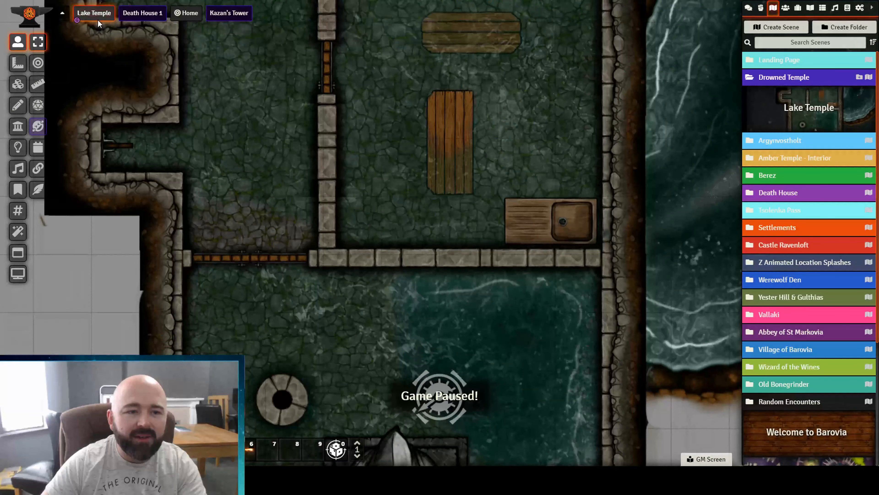
# Open the Grid Configuration Tool from the Lake Temple scene's configuration and move it clear of the western rooms.
pyautogui.rightClick(97, 19)
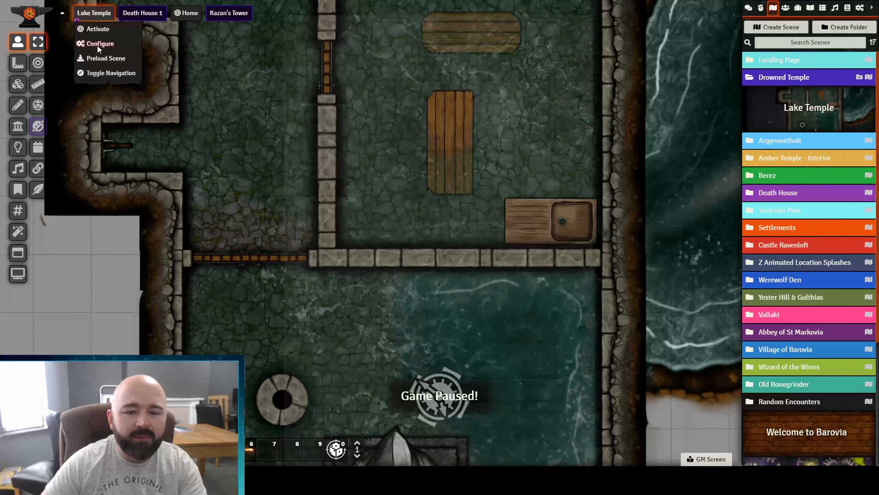
pyautogui.click(97, 45)
pyautogui.click(581, 202)
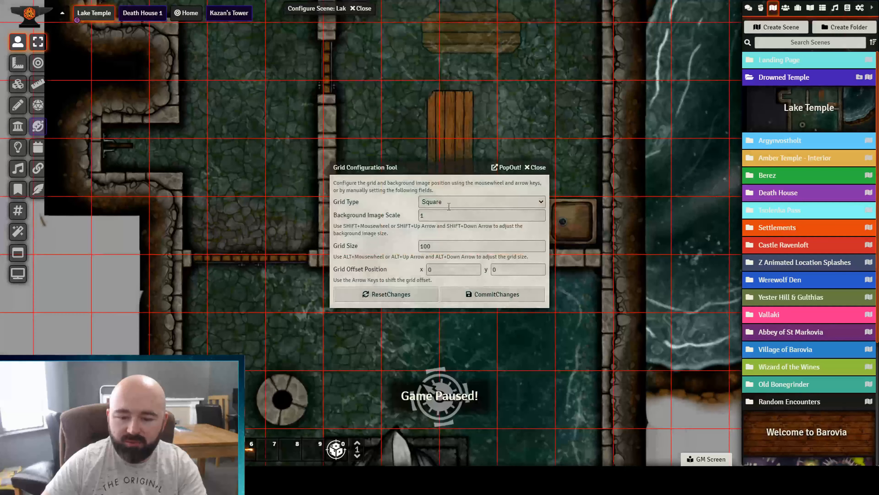
pyautogui.moveTo(445, 177); pyautogui.dragTo(611, 263)
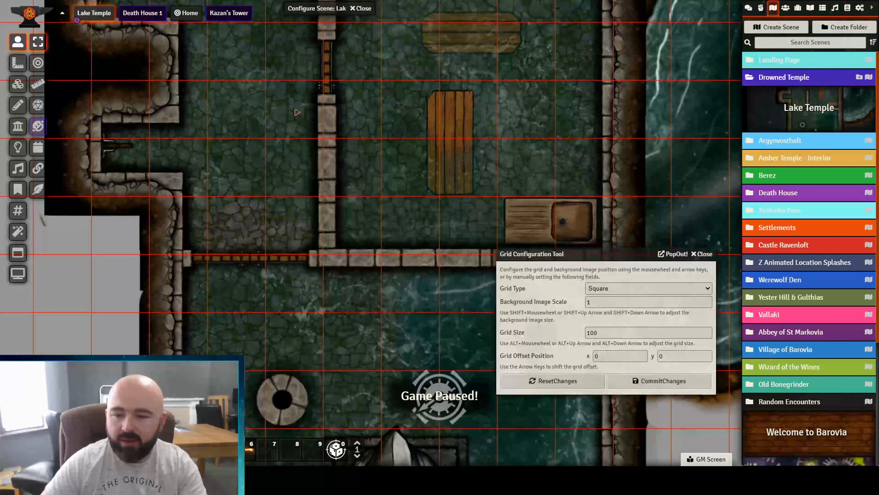
pyautogui.moveTo(297, 112); pyautogui.dragTo(306, 234)
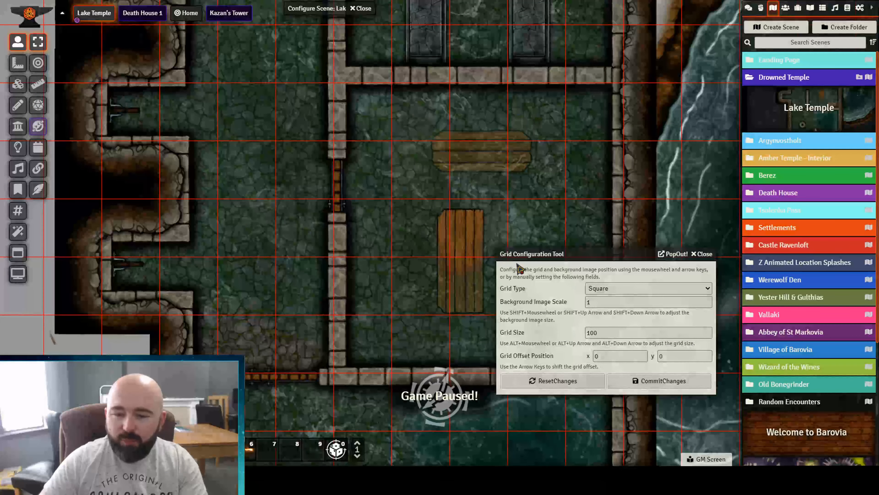
# Shift the grid offset position to x -2 and y 27 against the map's walls.
pyautogui.press('Down')
pyautogui.press('Down')
pyautogui.press('Down')
pyautogui.press('Down')
pyautogui.press('Down')
pyautogui.press('Down')
pyautogui.press('Down')
pyautogui.press('Down')
pyautogui.press('Down')
pyautogui.press('Down')
pyautogui.press('Down')
pyautogui.press('Down')
pyautogui.press('Down')
pyautogui.press('Down')
pyautogui.press('Down')
pyautogui.press('Down')
pyautogui.press('Down')
pyautogui.press('Down')
pyautogui.press('Down')
pyautogui.press('Down')
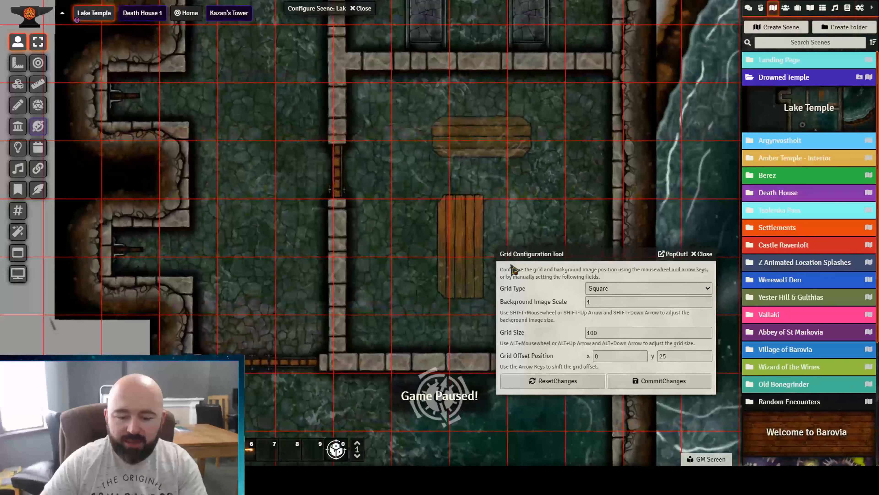
pyautogui.press('Down')
pyautogui.press('Down')
pyautogui.press('Left')
pyautogui.press('Left')
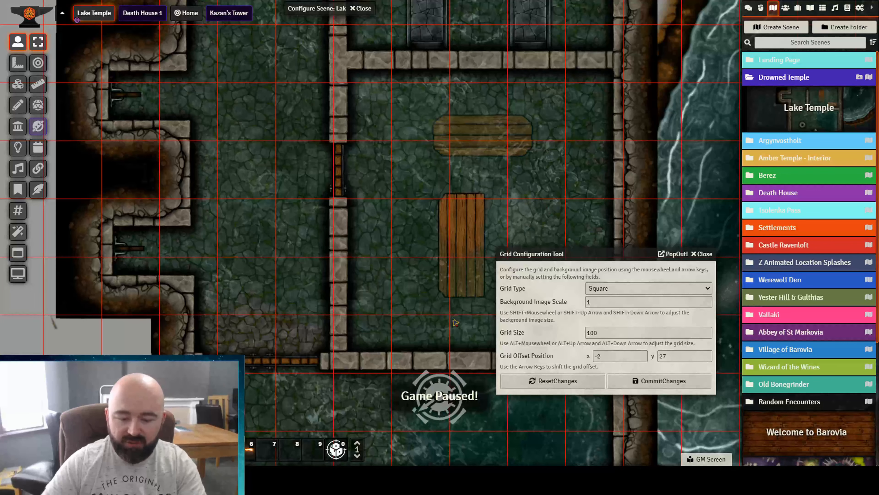
# Examine the grid alignment from the table room south through the statue hall and stairs to the four-pillar octagonal chamber.
pyautogui.moveTo(456, 322); pyautogui.dragTo(419, 279)
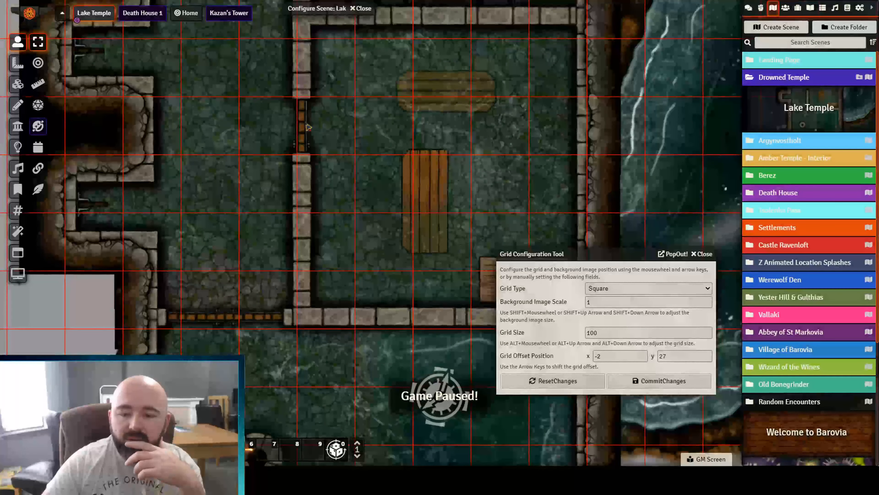
pyautogui.moveTo(335, 412); pyautogui.dragTo(306, 123)
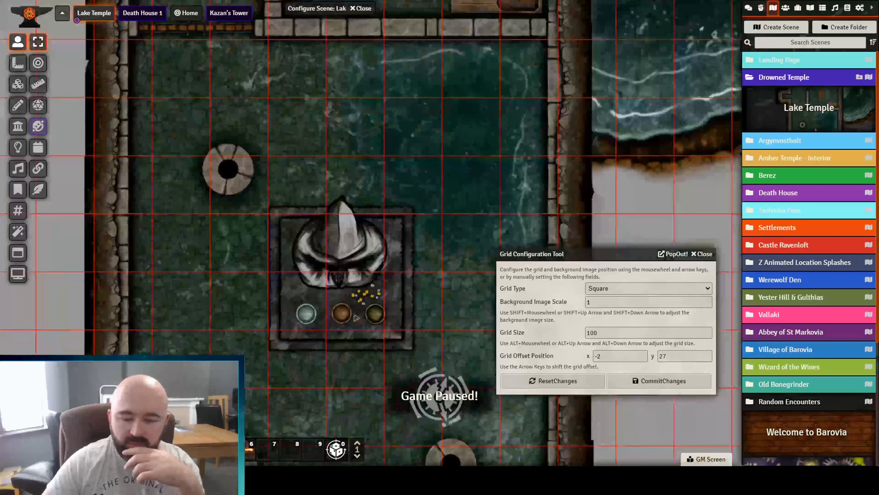
pyautogui.moveTo(214, 348); pyautogui.dragTo(197, 189)
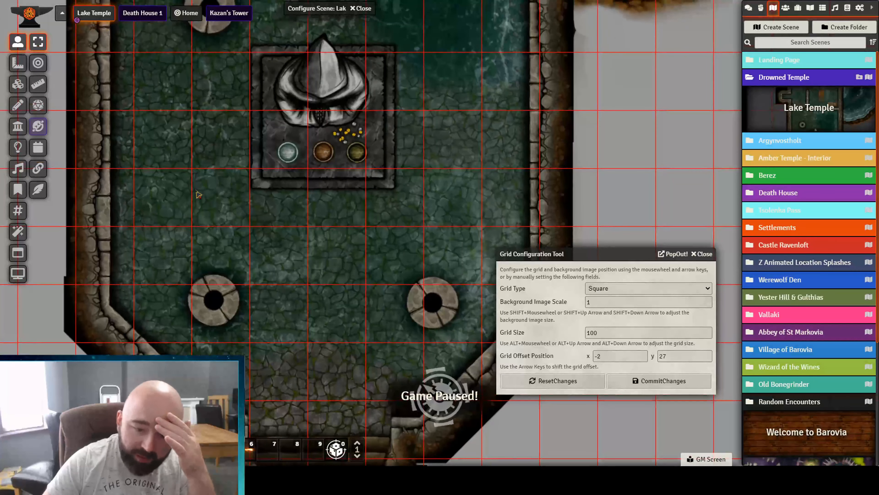
pyautogui.moveTo(198, 195); pyautogui.dragTo(186, 122)
pyautogui.moveTo(284, 271); pyautogui.dragTo(270, 195)
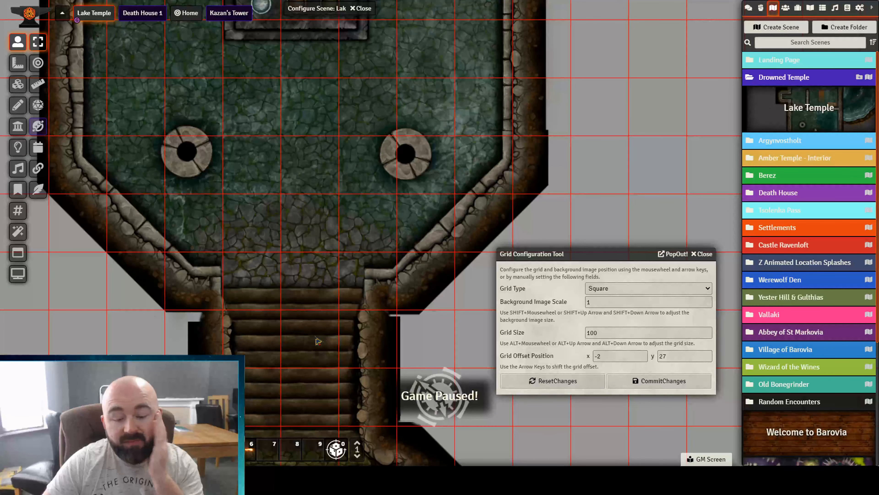
pyautogui.moveTo(287, 344); pyautogui.dragTo(274, 225)
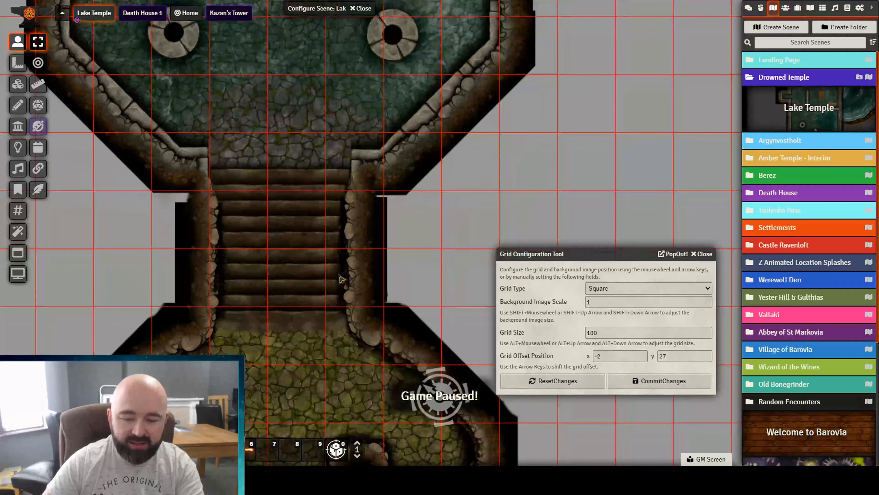
pyautogui.moveTo(305, 305); pyautogui.dragTo(296, 135)
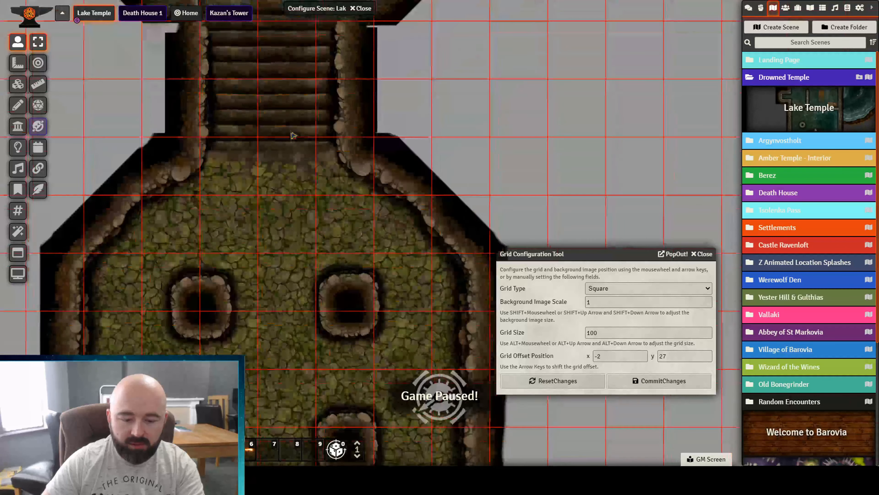
pyautogui.moveTo(270, 273); pyautogui.dragTo(267, 292)
pyautogui.moveTo(235, 119); pyautogui.dragTo(234, 206)
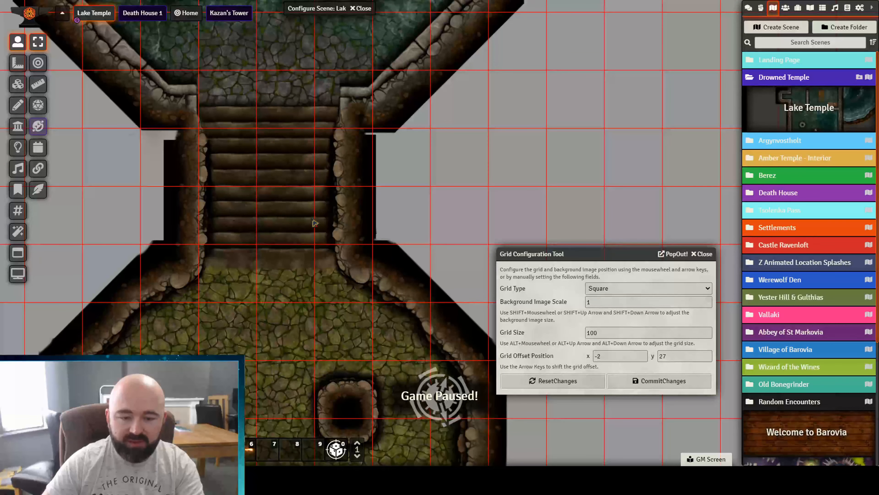
pyautogui.moveTo(282, 151); pyautogui.dragTo(280, 132)
pyautogui.scroll(-10, 281, 234)
pyautogui.scroll(5, 282, 294)
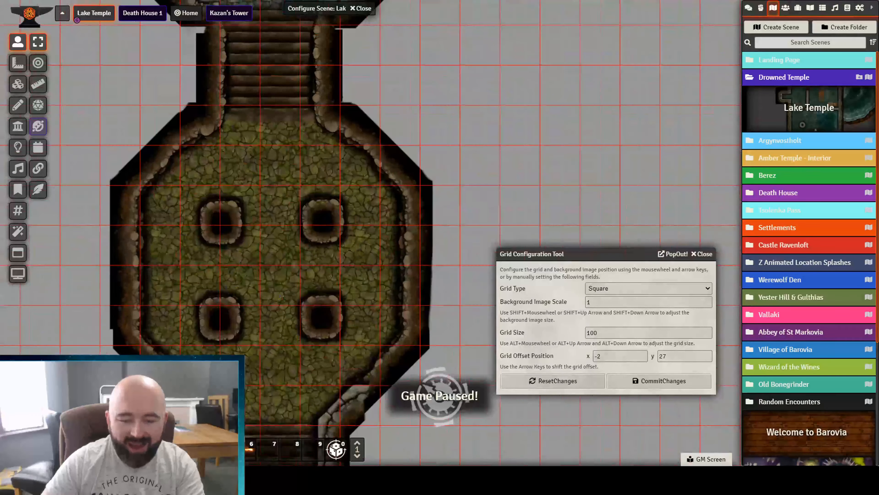
pyautogui.scroll(5, 281, 297)
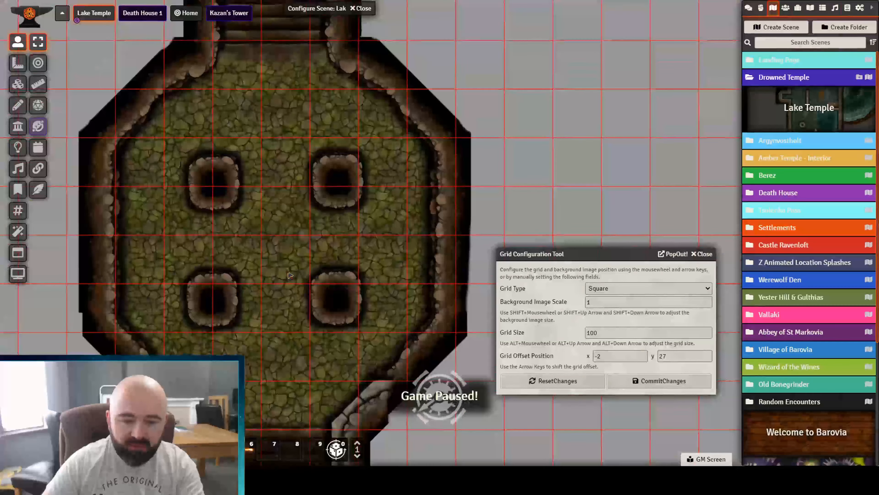
pyautogui.moveTo(289, 272); pyautogui.dragTo(296, 256)
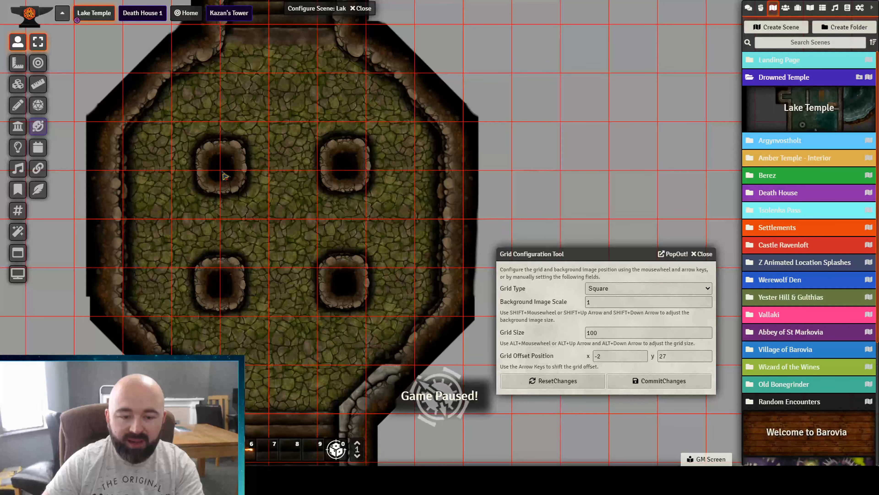
# Shift the grid's vertical offset to y 63 to fit the pillars in the octagonal chamber.
pyautogui.press('Right')
pyautogui.press('Down')
pyautogui.press('Down')
pyautogui.press('Down')
pyautogui.press('Down')
pyautogui.press('Down')
pyautogui.press('Down')
pyautogui.press('Down')
pyautogui.press('Down')
pyautogui.press('Down')
pyautogui.press('Down')
pyautogui.press('Down')
pyautogui.press('Down')
pyautogui.press('Down')
pyautogui.press('Down')
pyautogui.press('Down')
pyautogui.press('Down')
pyautogui.press('Down')
pyautogui.press('Down')
pyautogui.press('Down')
pyautogui.press('Down')
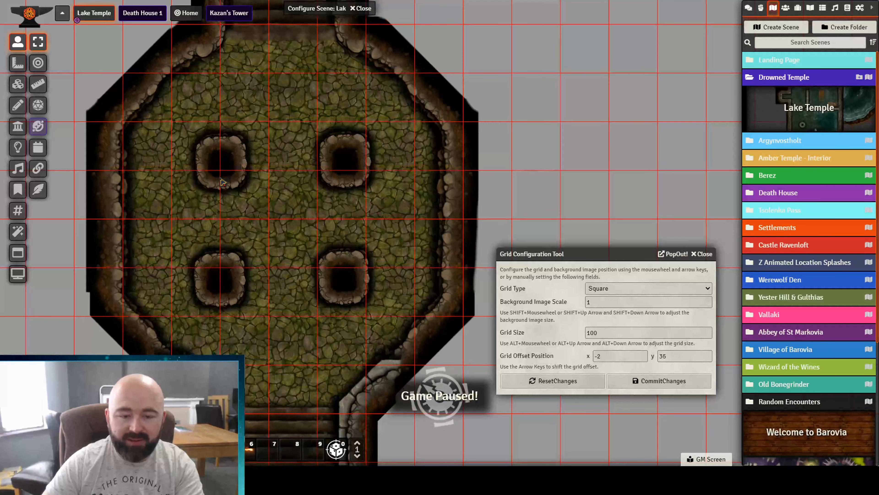
# Try moving the grid's horizontal offset to x 42 against the octagonal chamber's pillars.
pyautogui.press('Right')
pyautogui.press('Right')
pyautogui.press('Right')
pyautogui.press('Right')
pyautogui.press('Right')
pyautogui.press('Right')
pyautogui.press('Right')
pyautogui.press('Right')
pyautogui.press('Right')
pyautogui.press('Right')
pyautogui.press('Right')
pyautogui.press('Right')
pyautogui.press('Right')
pyautogui.press('Right')
pyautogui.press('Right')
pyautogui.press('Right')
pyautogui.press('Right')
pyautogui.press('Right')
pyautogui.press('Right')
pyautogui.press('Right')
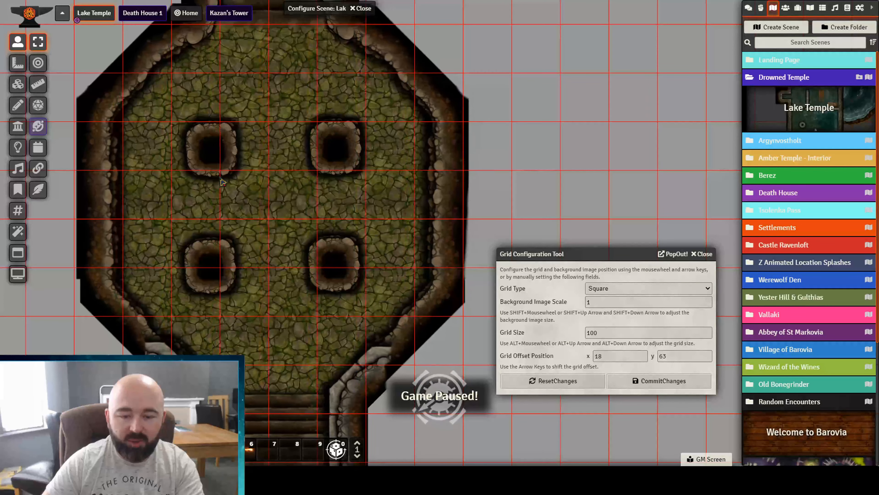
pyautogui.press('Left')
pyautogui.press('Left')
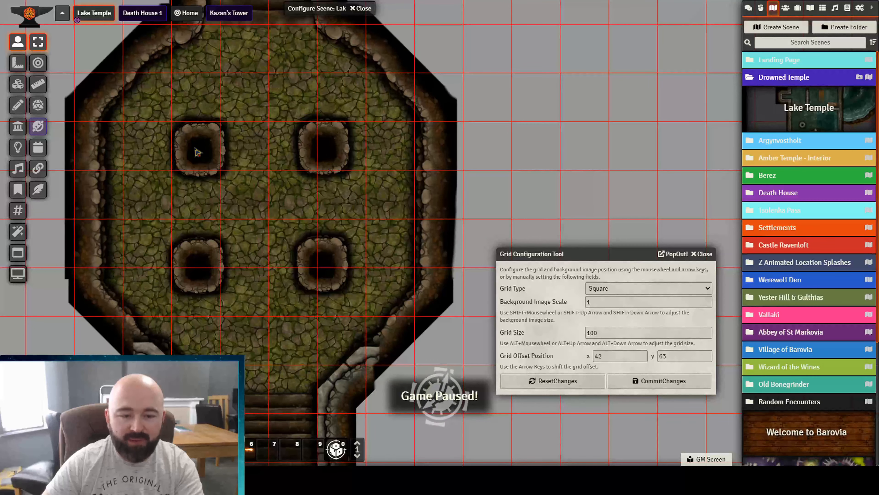
# Bring the grid's horizontal offset back to x -3.
pyautogui.press('Right')
pyautogui.press('Left')
pyautogui.press('Left')
pyautogui.press('Left')
pyautogui.press('Left')
pyautogui.press('Left')
pyautogui.press('Left')
pyautogui.press('Left')
pyautogui.press('Left')
pyautogui.press('Left')
pyautogui.press('Left')
pyautogui.press('Left')
pyautogui.press('Left')
pyautogui.press('Left')
pyautogui.press('Left')
pyautogui.press('Left')
pyautogui.press('Left')
pyautogui.press('Left')
pyautogui.press('Left')
pyautogui.press('Left')
pyautogui.press('Left')
pyautogui.press('Left')
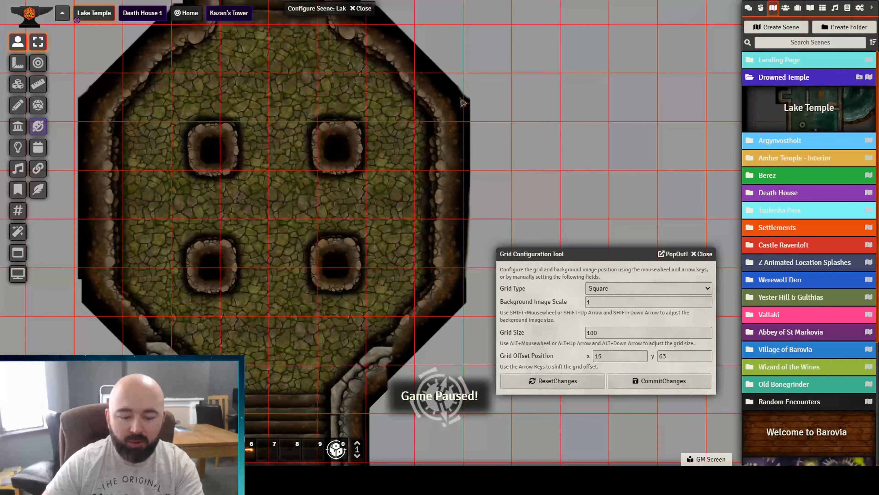
pyautogui.press('Left')
pyautogui.press('Left')
# Shift the grid's horizontal offset to x -22 against the walls of the corridor beside the table room.
pyautogui.moveTo(460, 99); pyautogui.dragTo(445, 202)
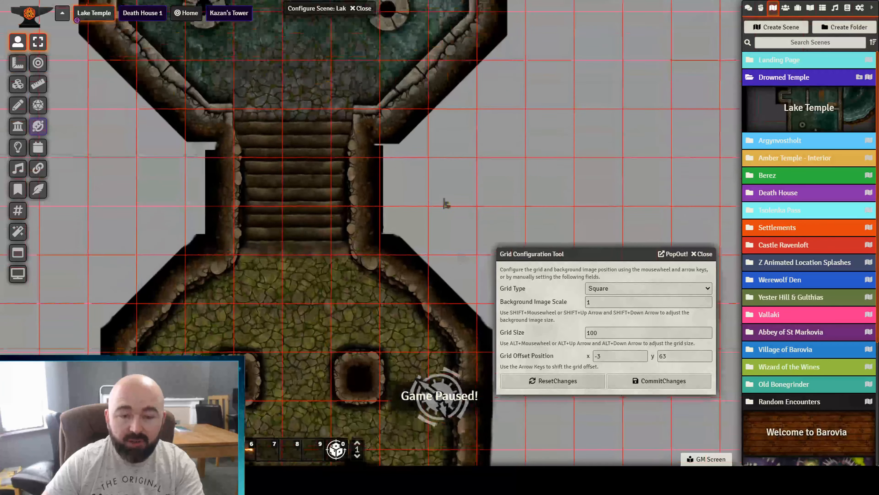
pyautogui.moveTo(443, 45); pyautogui.dragTo(441, 222)
pyautogui.moveTo(401, 11); pyautogui.dragTo(428, 196)
pyautogui.moveTo(253, 178); pyautogui.dragTo(296, 375)
pyautogui.moveTo(280, 206); pyautogui.dragTo(312, 258)
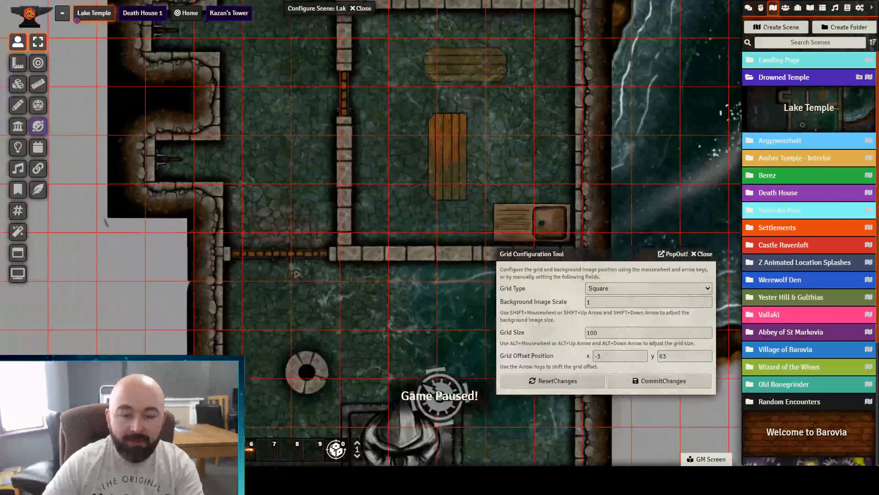
pyautogui.press('Left')
pyautogui.press('Left')
pyautogui.press('Left')
pyautogui.press('Left')
pyautogui.press('Left')
pyautogui.press('Left')
pyautogui.press('Left')
pyautogui.press('Left')
pyautogui.press('Left')
pyautogui.press('Left')
pyautogui.press('Left')
pyautogui.press('Left')
pyautogui.press('Left')
pyautogui.press('Left')
pyautogui.press('Left')
pyautogui.press('Left')
pyautogui.press('Left')
pyautogui.press('Left')
pyautogui.press('Left')
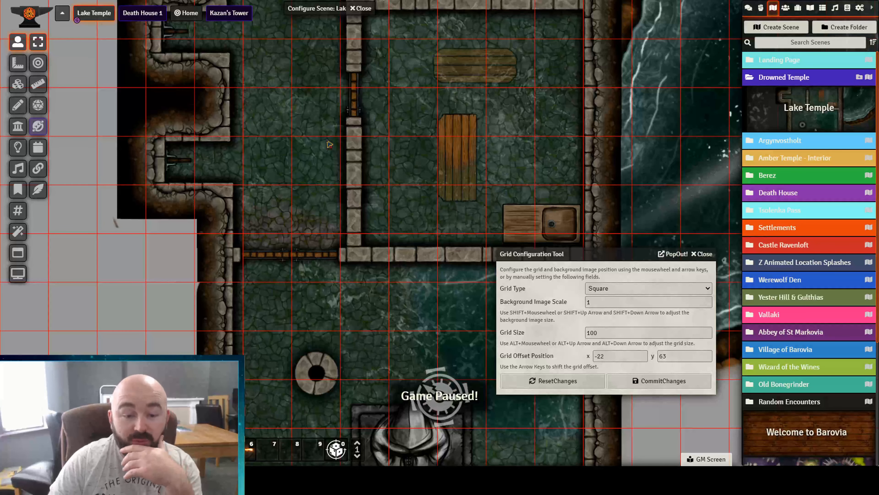
# Examine how the grid lines up with the corridor, door openings, tomb room and northern stairs.
pyautogui.moveTo(316, 63); pyautogui.dragTo(310, 138)
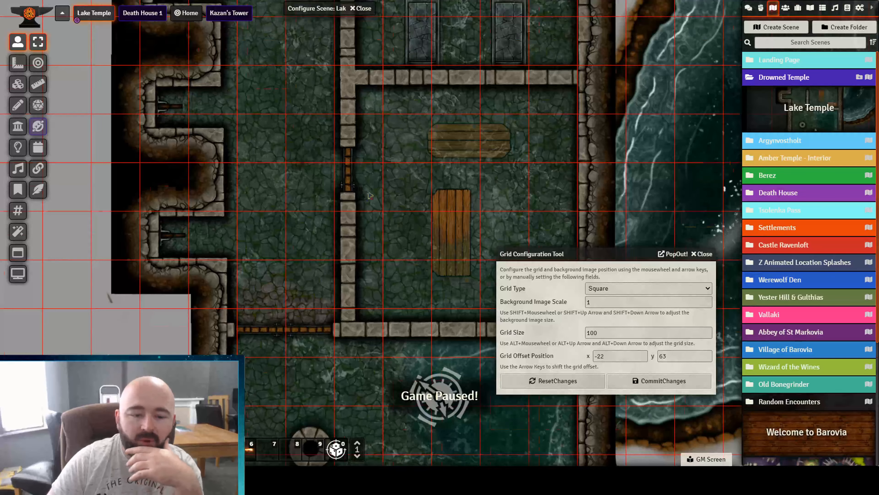
pyautogui.scroll(6, 370, 197)
pyautogui.moveTo(382, 126); pyautogui.dragTo(445, 224)
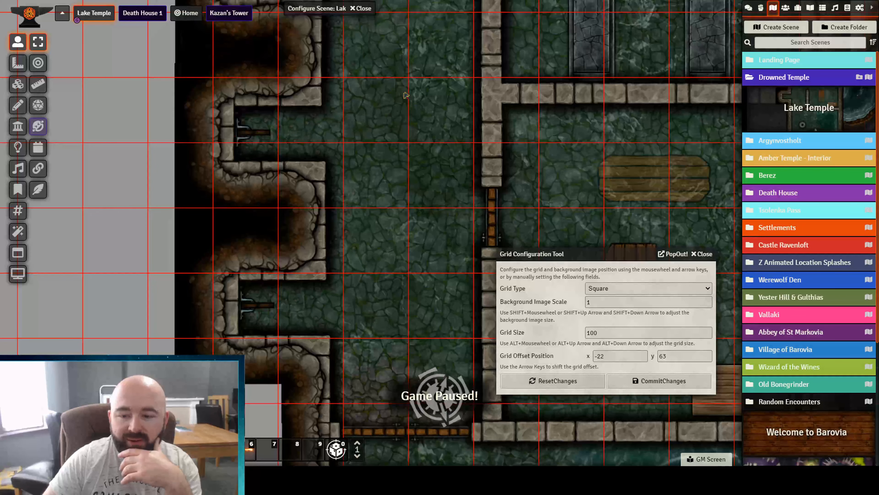
pyautogui.moveTo(406, 93); pyautogui.dragTo(277, 300)
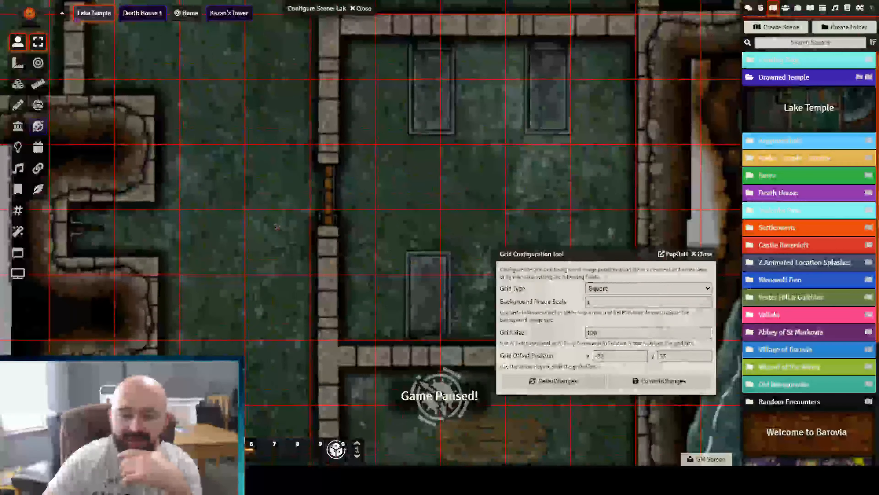
pyautogui.moveTo(254, 181); pyautogui.dragTo(255, 239)
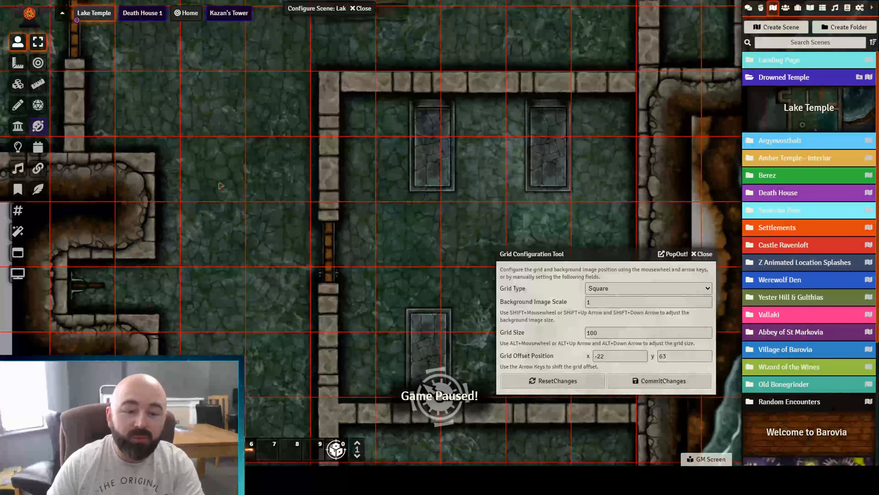
pyautogui.moveTo(272, 141); pyautogui.dragTo(427, 254)
pyautogui.moveTo(420, 113); pyautogui.dragTo(435, 213)
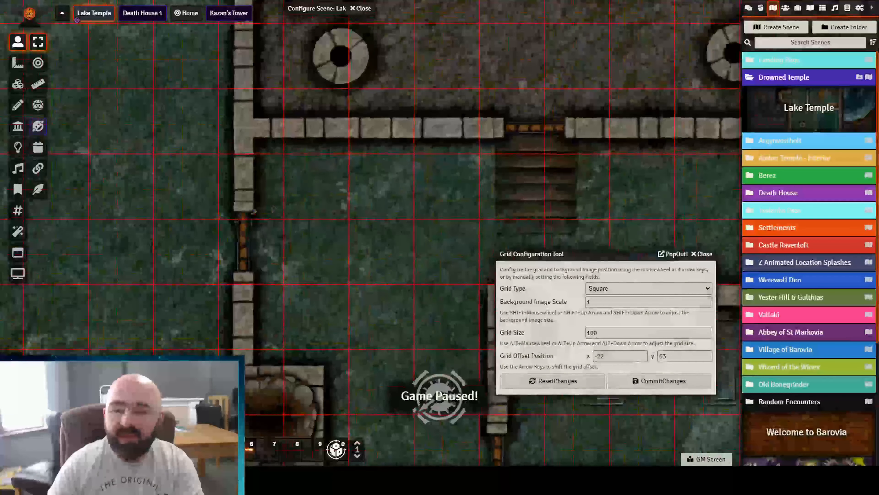
pyautogui.moveTo(538, 127); pyautogui.dragTo(587, 152)
pyautogui.moveTo(243, 166); pyautogui.dragTo(405, 227)
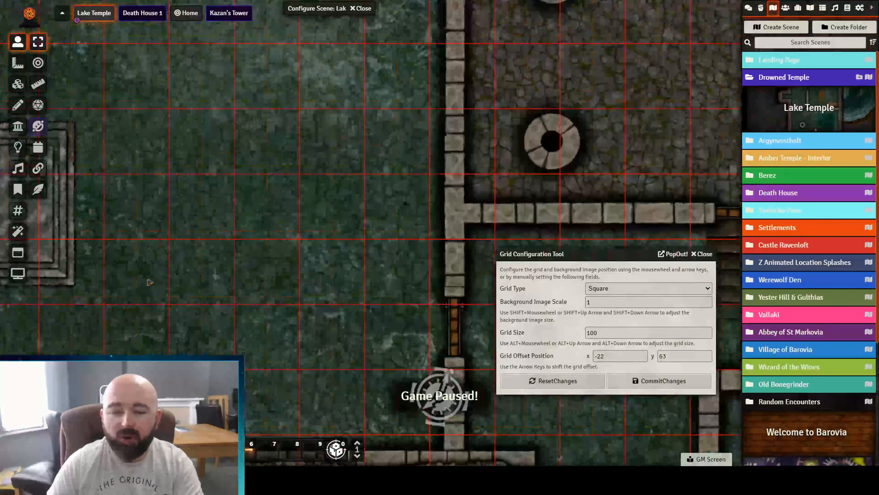
# Check the grid alignment across the pool room, pillared hall, eastern lake and table room.
pyautogui.scroll(-6, 348, 262)
pyautogui.moveTo(349, 262); pyautogui.dragTo(21, 271)
pyautogui.moveTo(468, 156); pyautogui.dragTo(83, 272)
pyautogui.moveTo(252, 212); pyautogui.dragTo(214, 309)
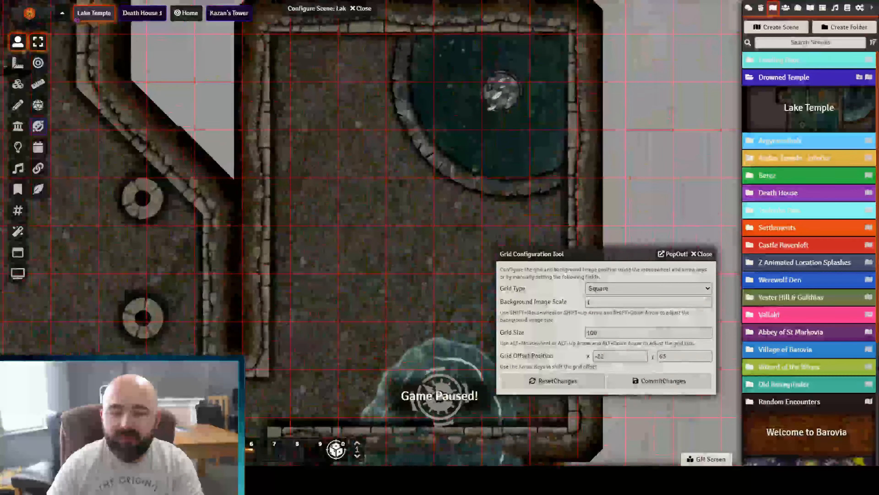
pyautogui.moveTo(241, 235); pyautogui.dragTo(242, 244)
pyautogui.moveTo(225, 194); pyautogui.dragTo(465, 431)
pyautogui.moveTo(310, 342); pyautogui.dragTo(292, 132)
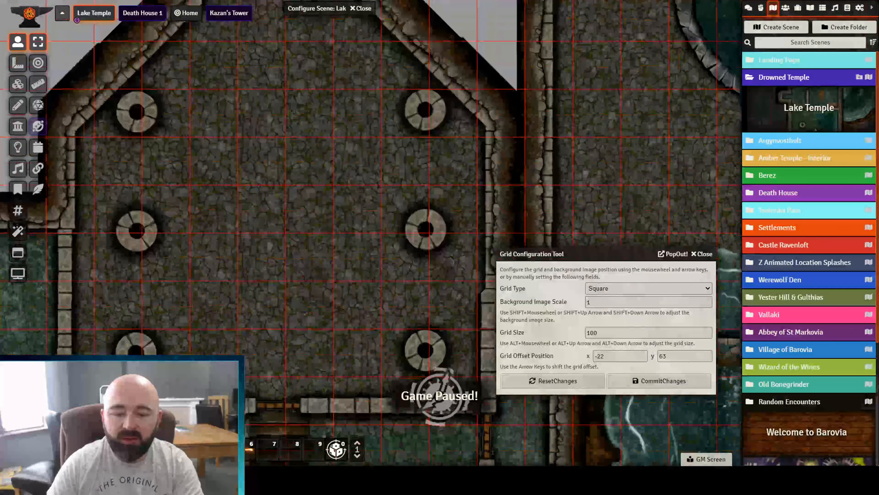
pyautogui.moveTo(294, 319); pyautogui.dragTo(157, 175)
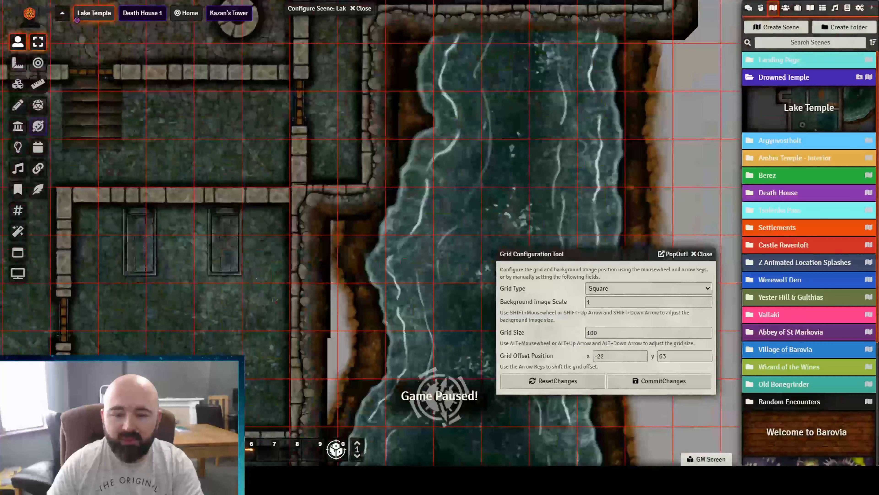
pyautogui.moveTo(276, 300); pyautogui.dragTo(198, 117)
pyautogui.moveTo(281, 281); pyautogui.dragTo(292, 141)
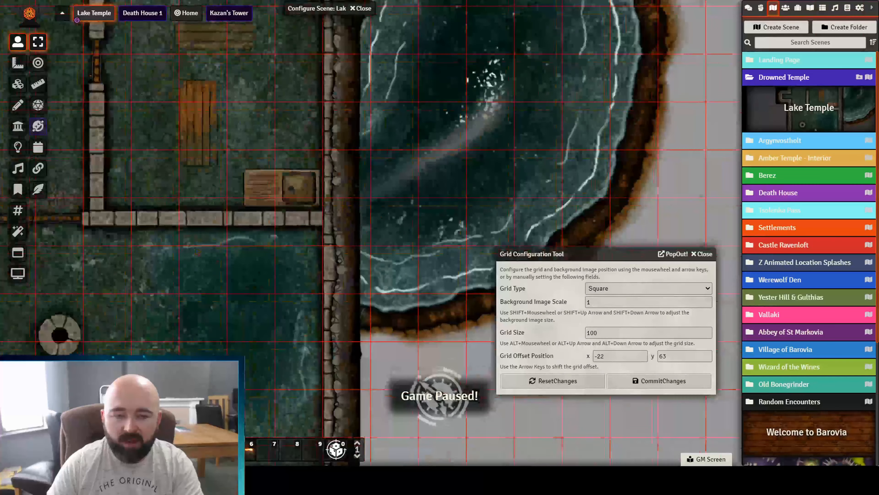
pyautogui.moveTo(114, 151); pyautogui.dragTo(271, 285)
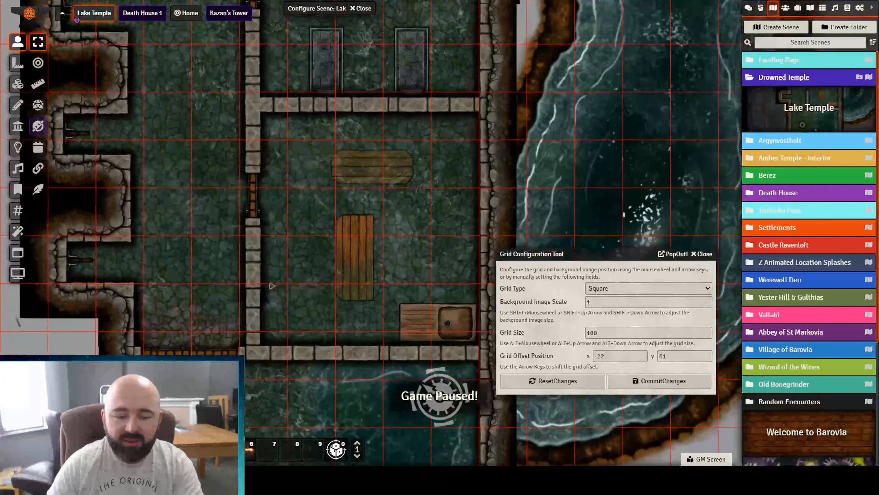
# Try shifting the grid's vertical offset down past y 39 against the walls of the table room.
pyautogui.press('Up')
pyautogui.press('Up')
pyautogui.press('Up')
pyautogui.press('Up')
pyautogui.press('Up')
pyautogui.press('Up')
pyautogui.press('Up')
pyautogui.press('Up')
pyautogui.press('Up')
pyautogui.press('Up')
pyautogui.press('Up')
pyautogui.press('Up')
pyautogui.press('Up')
pyautogui.press('Up')
pyautogui.press('Up')
pyautogui.press('Up')
pyautogui.press('Up')
pyautogui.press('Up')
pyautogui.press('Up')
pyautogui.press('Up')
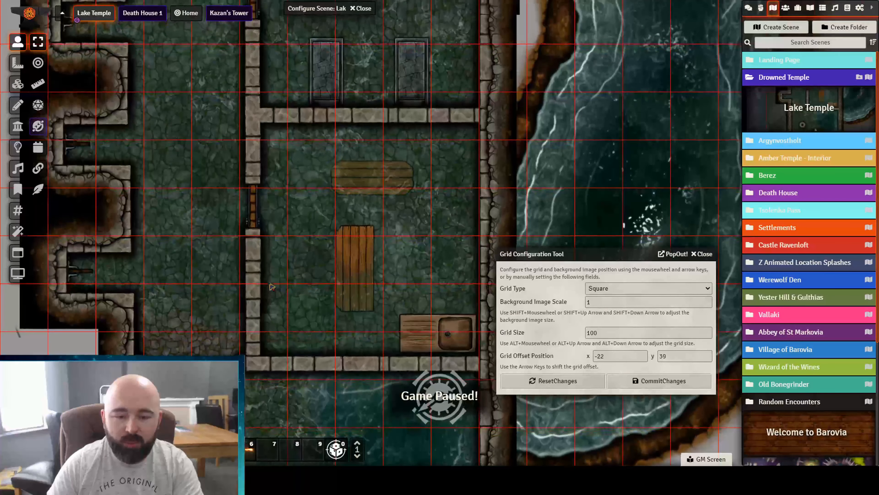
pyautogui.press('Up')
pyautogui.press('Up')
pyautogui.press('Up')
pyautogui.press('Up')
pyautogui.press('Up')
pyautogui.press('Up')
pyautogui.press('Up')
# Set the grid's vertical offset to y 82, judging it against the walls between the tomb room and table room.
pyautogui.moveTo(278, 100); pyautogui.dragTo(291, 197)
pyautogui.press('Down')
pyautogui.press('Down')
pyautogui.press('Down')
pyautogui.press('Down')
pyautogui.press('Down')
pyautogui.press('Down')
pyautogui.press('Down')
pyautogui.press('Down')
pyautogui.press('Down')
pyautogui.press('Down')
pyautogui.press('Down')
pyautogui.press('Down')
pyautogui.press('Down')
pyautogui.press('Down')
pyautogui.press('Down')
pyautogui.press('Down')
pyautogui.press('Down')
pyautogui.press('Down')
pyautogui.press('Down')
pyautogui.press('Down')
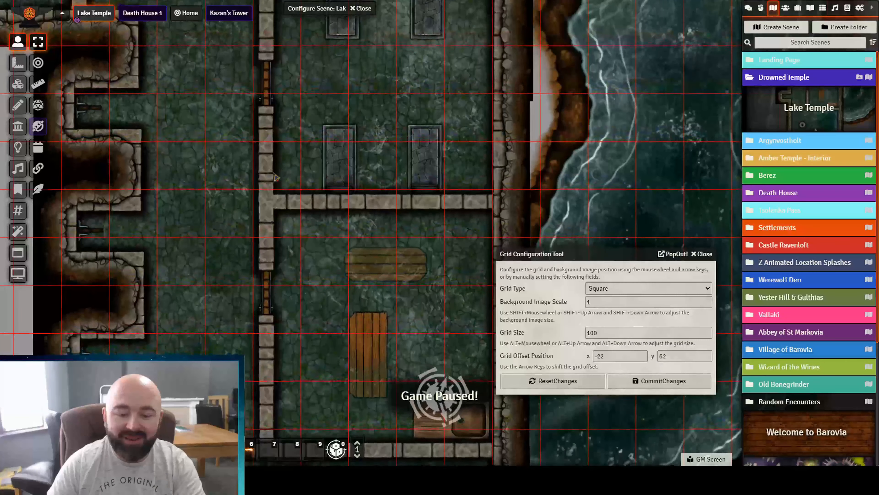
pyautogui.press('Down')
pyautogui.press('Down')
pyautogui.press('Down')
pyautogui.press('Down')
pyautogui.press('Down')
pyautogui.press('Down')
pyautogui.press('Down')
pyautogui.press('Down')
pyautogui.press('Down')
pyautogui.press('Down')
pyautogui.press('Down')
pyautogui.press('Down')
pyautogui.press('Down')
pyautogui.press('Down')
pyautogui.press('Down')
pyautogui.press('Down')
pyautogui.press('Down')
pyautogui.press('Down')
pyautogui.press('Down')
pyautogui.press('Down')
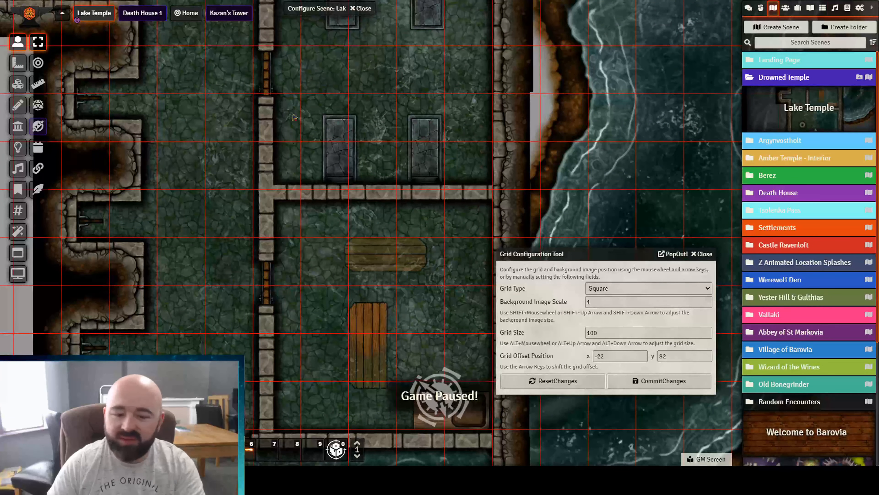
# Check how the grid lines up across the statue hall, its southern stairs and the octagonal pit room.
pyautogui.moveTo(346, 340); pyautogui.dragTo(327, 195)
pyautogui.moveTo(366, 400); pyautogui.dragTo(356, 162)
pyautogui.moveTo(323, 336); pyautogui.dragTo(346, 236)
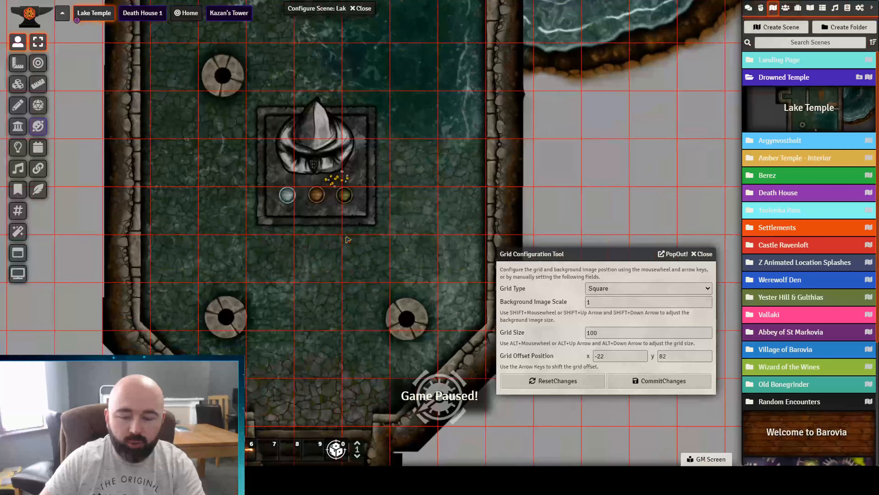
pyautogui.moveTo(305, 424); pyautogui.dragTo(301, 305)
pyautogui.moveTo(305, 384); pyautogui.dragTo(286, 272)
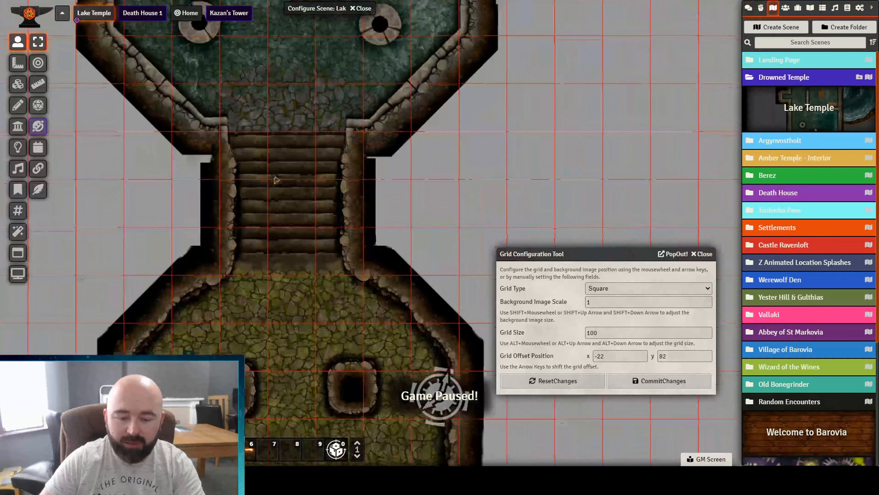
pyautogui.moveTo(289, 329); pyautogui.dragTo(291, 218)
pyautogui.moveTo(304, 152); pyautogui.dragTo(309, 276)
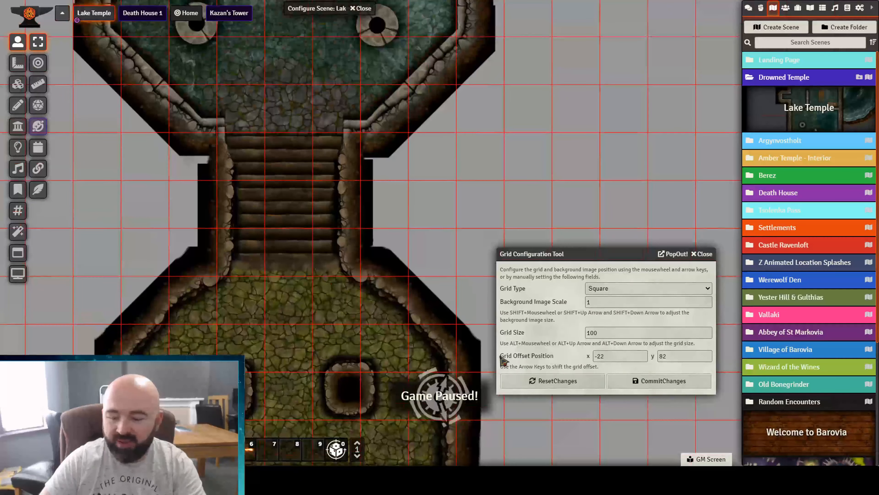
# Commit the grid alignment, accept the change of scene dimensions, and save the Lake Temple scene configuration.
pyautogui.click(652, 382)
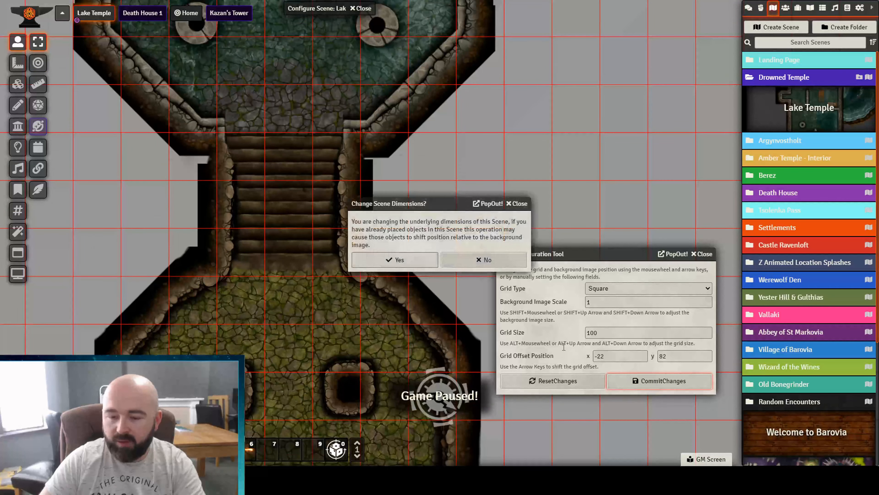
pyautogui.click(391, 261)
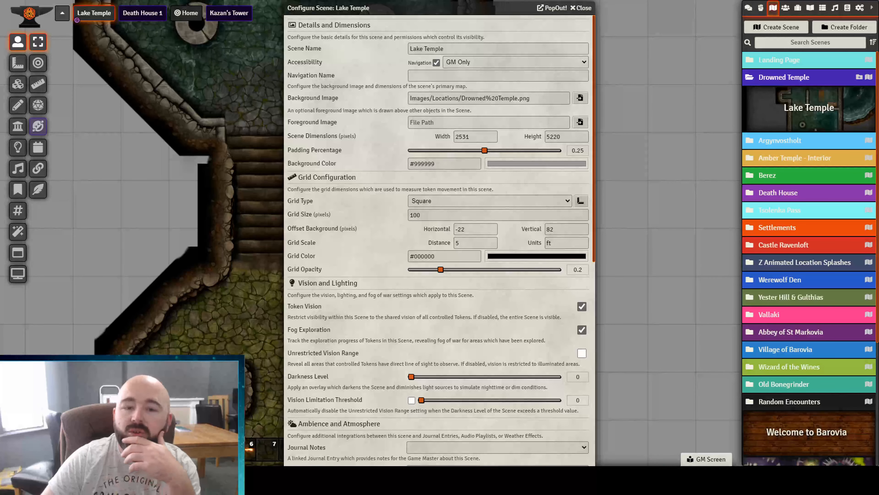
pyautogui.scroll(-11, 436, 263)
pyautogui.click(436, 456)
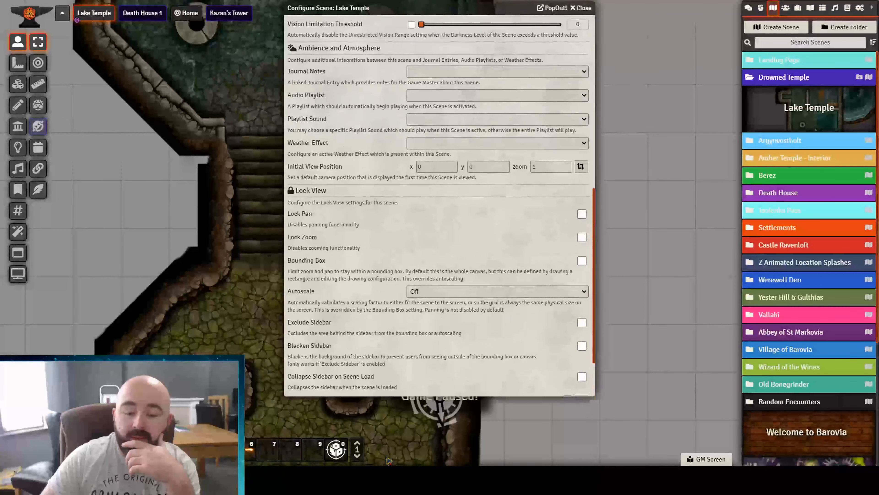
pyautogui.scroll(-5, 310, 193)
pyautogui.moveTo(309, 194); pyautogui.dragTo(329, 21)
pyautogui.moveTo(273, 349); pyautogui.dragTo(294, 305)
# Change the Lake Temple scene's background color to black and save the scene configuration.
pyautogui.rightClick(90, 11)
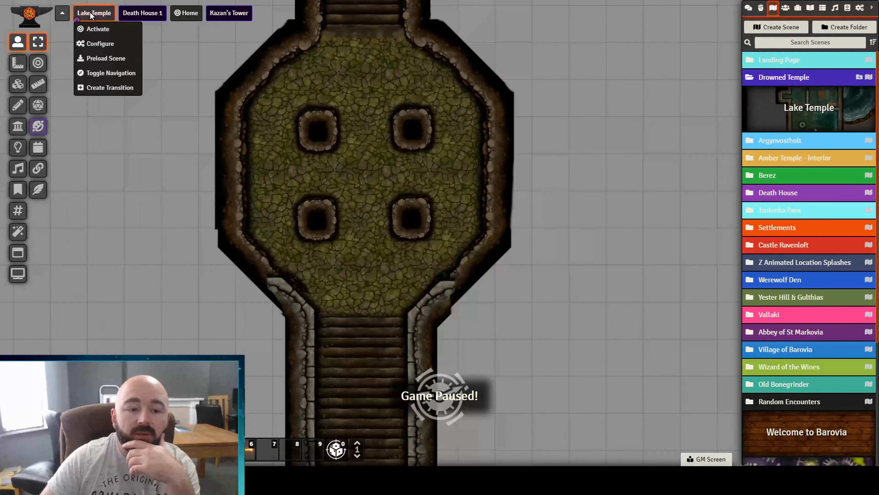
pyautogui.click(93, 44)
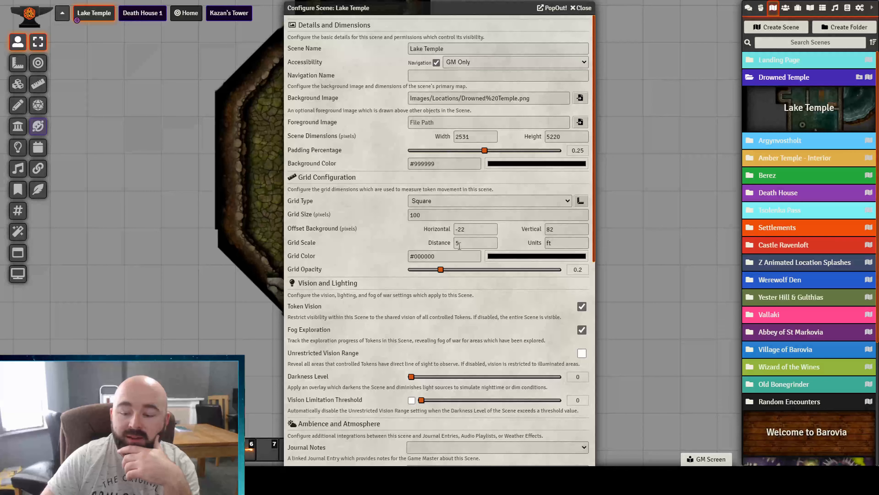
pyautogui.scroll(-2, 384, 296)
pyautogui.scroll(-8, 385, 296)
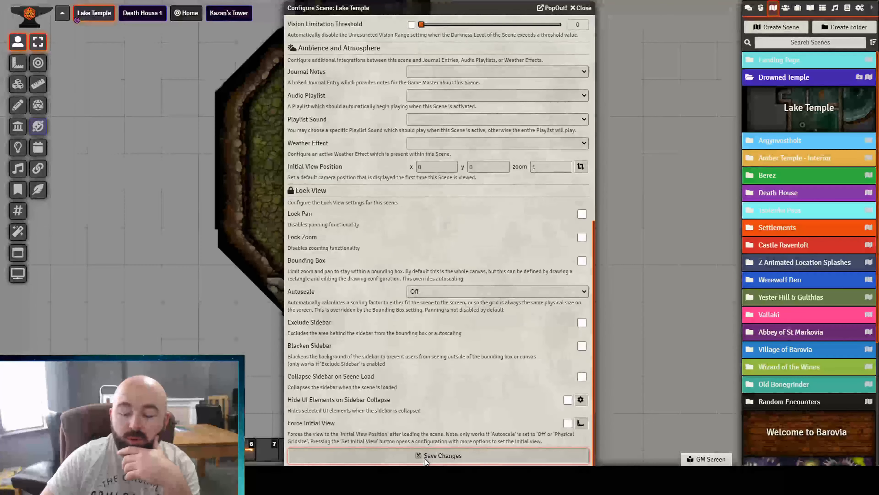
pyautogui.click(424, 459)
# Draw chained wall segments around the foot of the southernmost stairs, from the east wall's end to the west wall's end.
pyautogui.moveTo(241, 306); pyautogui.dragTo(244, 428)
pyautogui.moveTo(213, 180); pyautogui.dragTo(203, 80)
pyautogui.moveTo(272, 332); pyautogui.dragTo(226, 194)
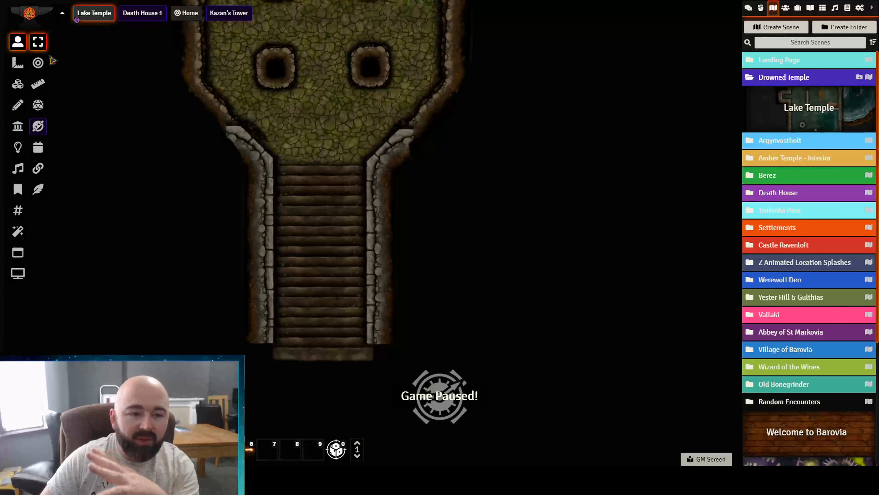
pyautogui.click(17, 105)
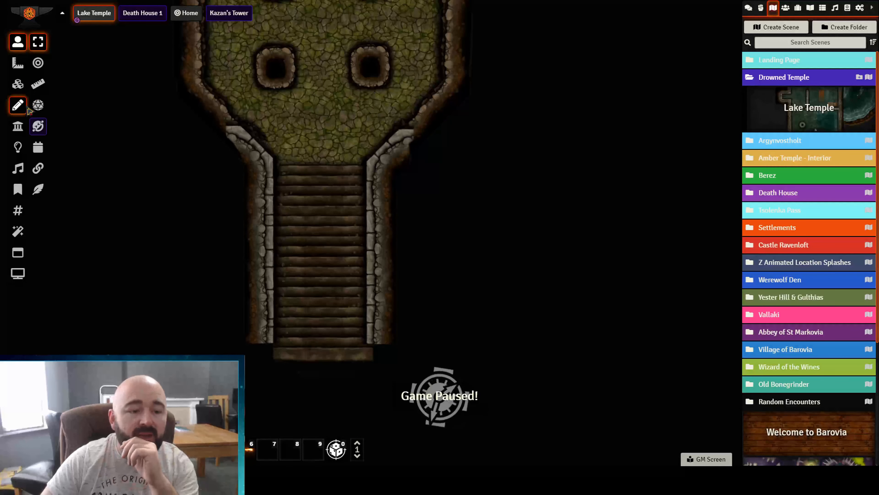
pyautogui.click(18, 126)
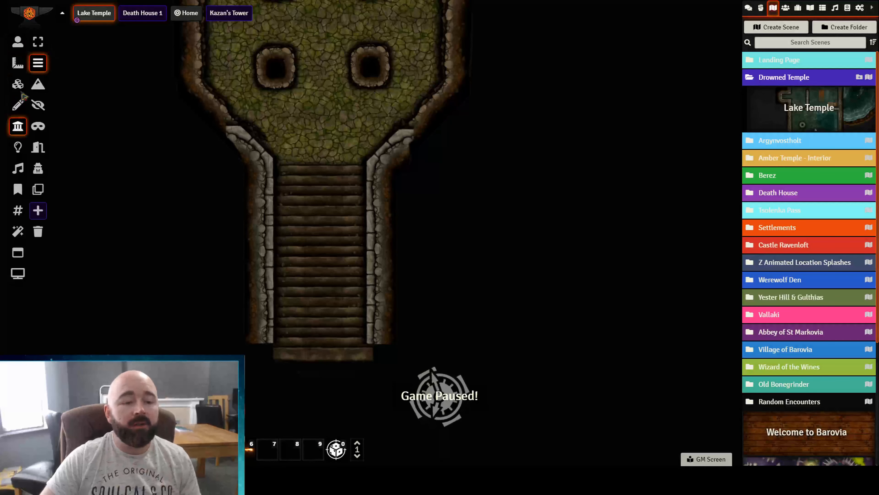
pyautogui.click(38, 64)
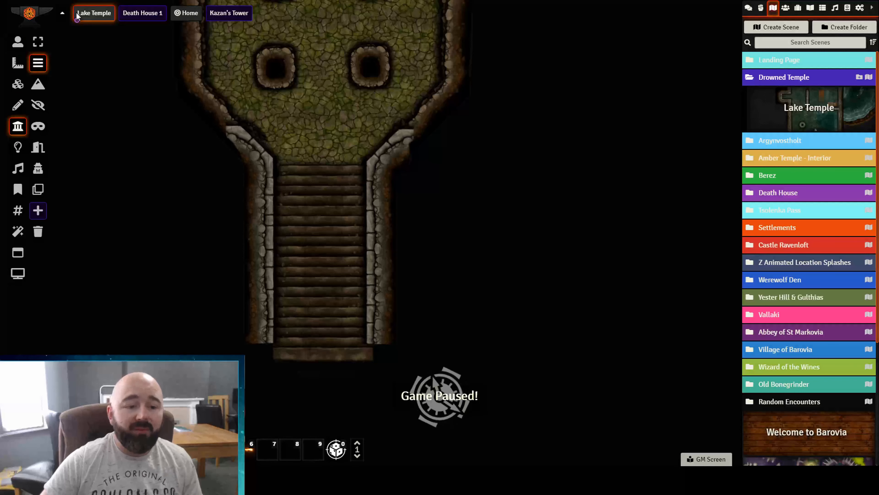
pyautogui.scroll(4, 197, 101)
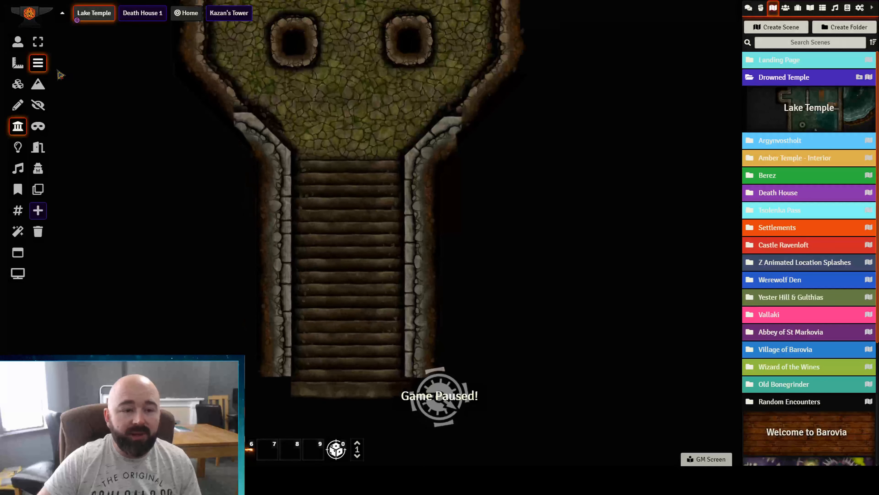
pyautogui.moveTo(198, 228); pyautogui.dragTo(175, 160)
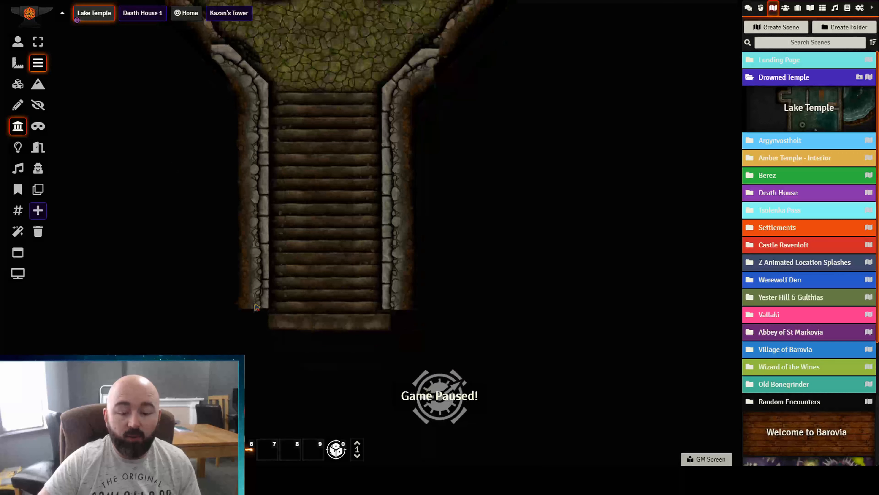
pyautogui.moveTo(409, 301); pyautogui.dragTo(387, 323)
pyautogui.moveTo(330, 325); pyautogui.dragTo(408, 301)
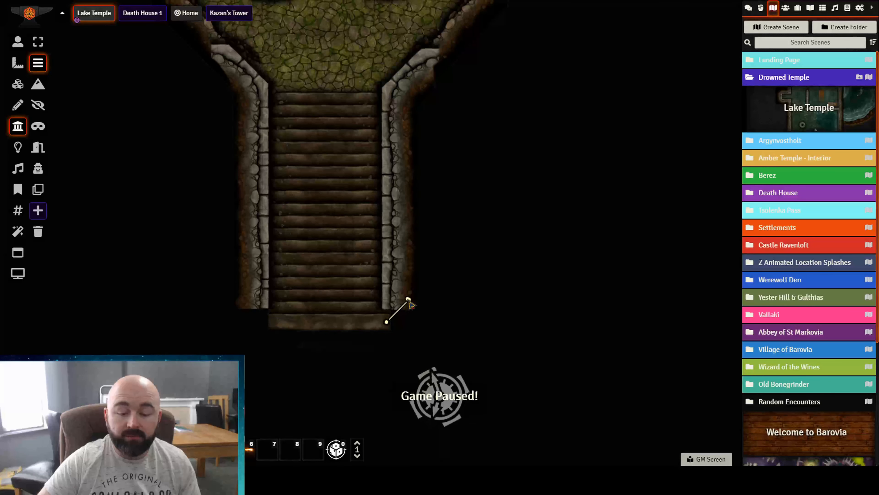
pyautogui.click(387, 323)
pyautogui.moveTo(344, 325); pyautogui.dragTo(271, 324)
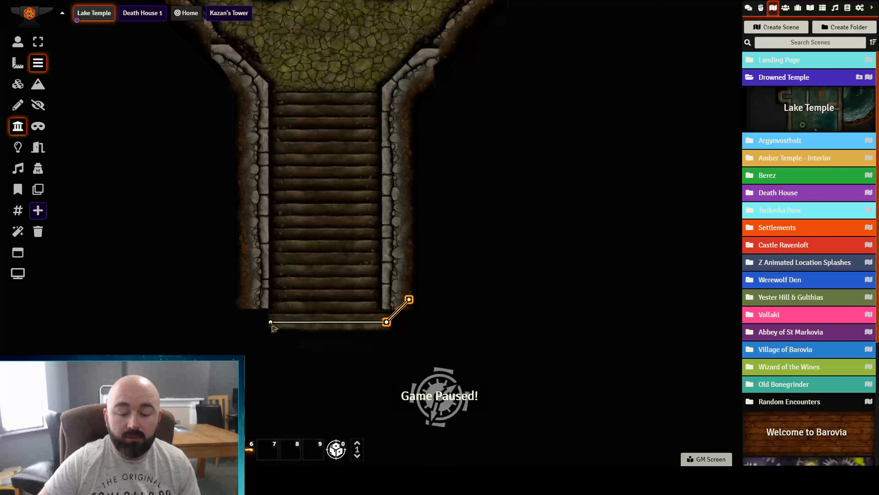
pyautogui.click(252, 300)
# Continue the wall chain up the west side of the southernmost stairs and around the western edge of the octagonal room.
pyautogui.click(251, 91)
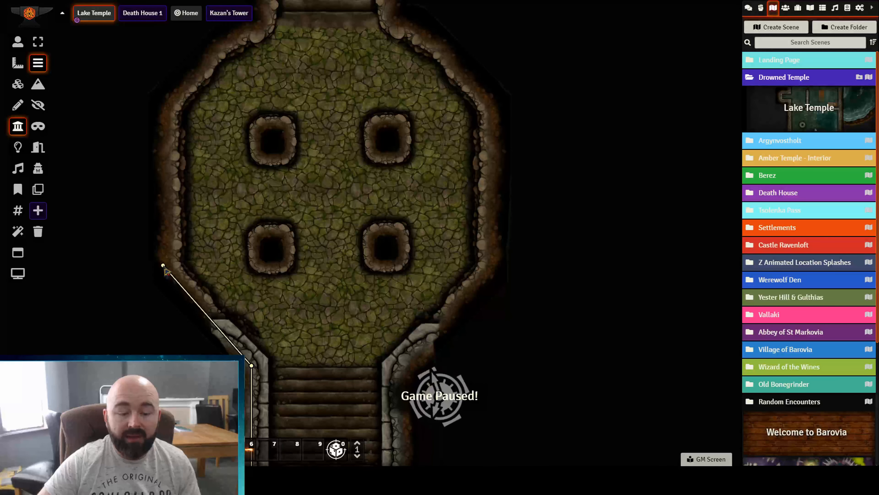
pyautogui.click(162, 264)
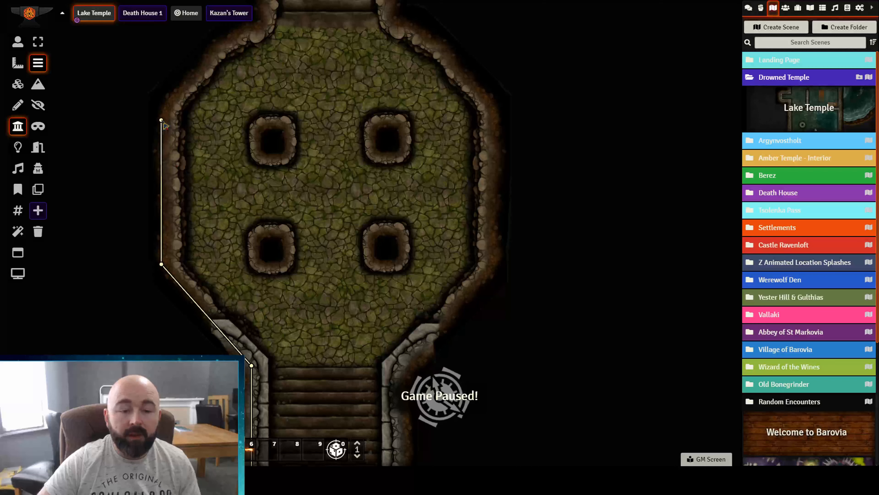
pyautogui.click(163, 115)
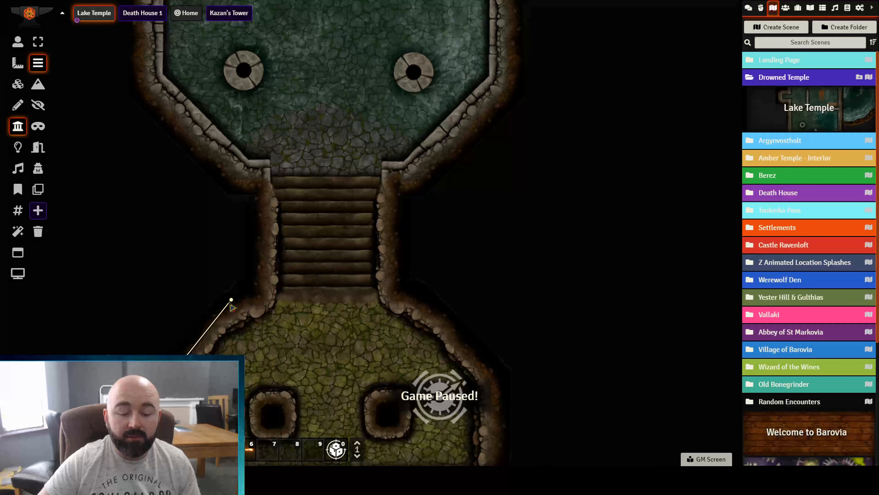
pyautogui.click(217, 308)
# Extend the wall chain along the west side of the stairs between the octagonal room and the statue hall.
pyautogui.click(251, 297)
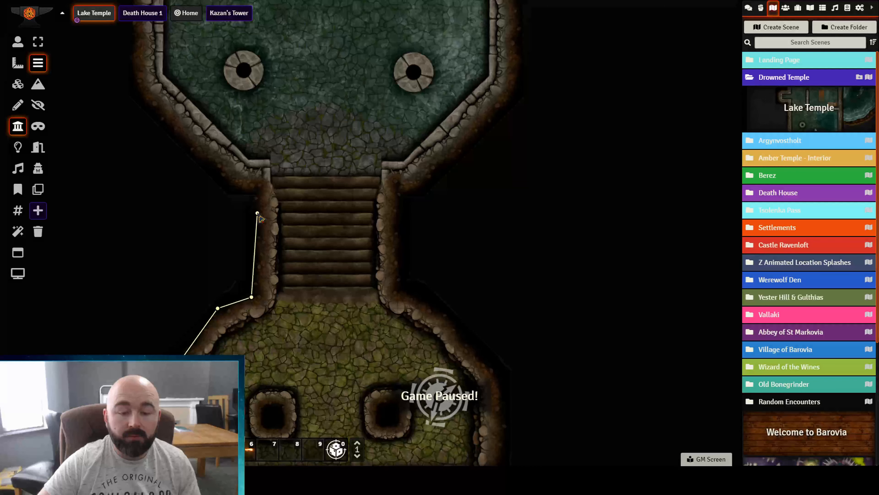
pyautogui.click(256, 189)
pyautogui.click(231, 187)
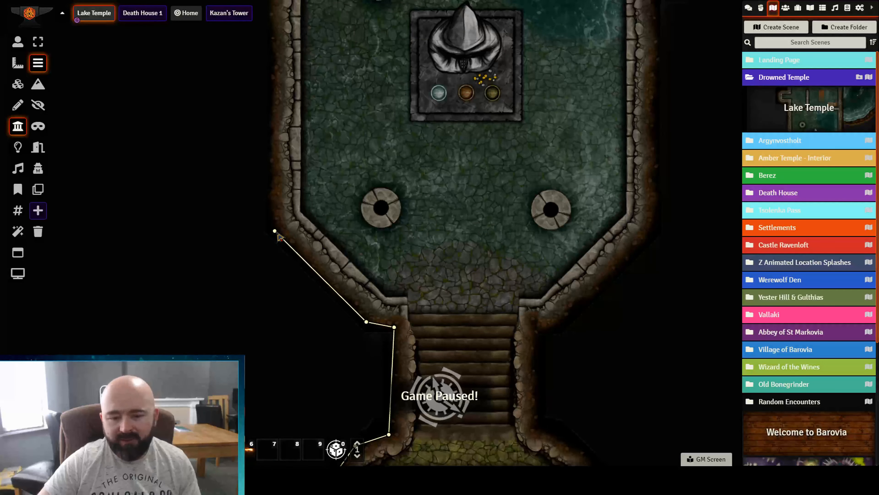
# Continue the wall chain around the statue hall's southwest corner and northward along its outer west wall.
pyautogui.click(276, 231)
pyautogui.click(269, 199)
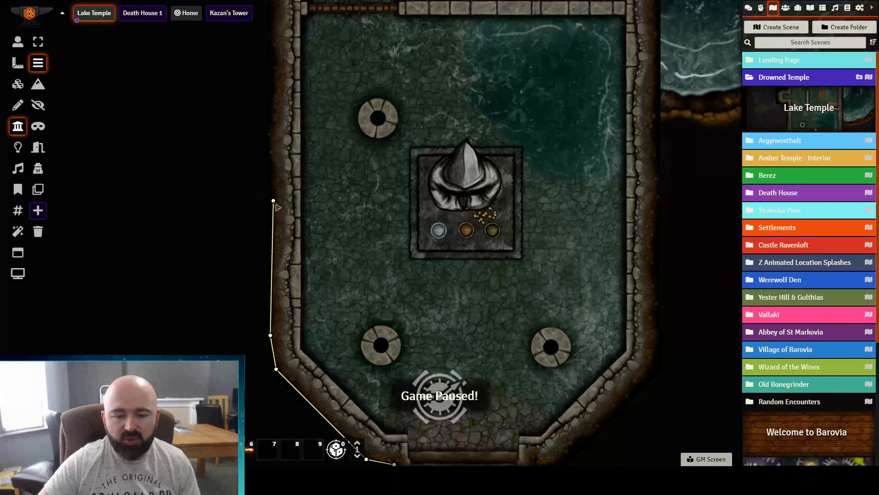
pyautogui.click(270, 201)
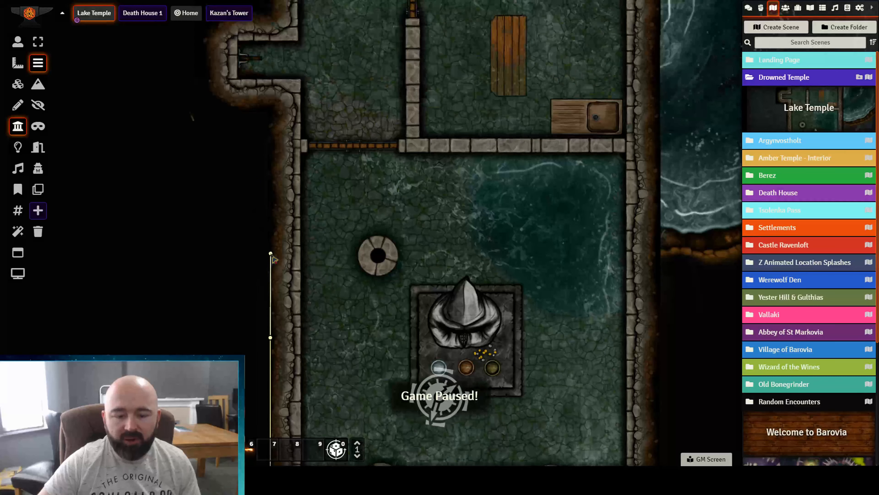
pyautogui.click(265, 264)
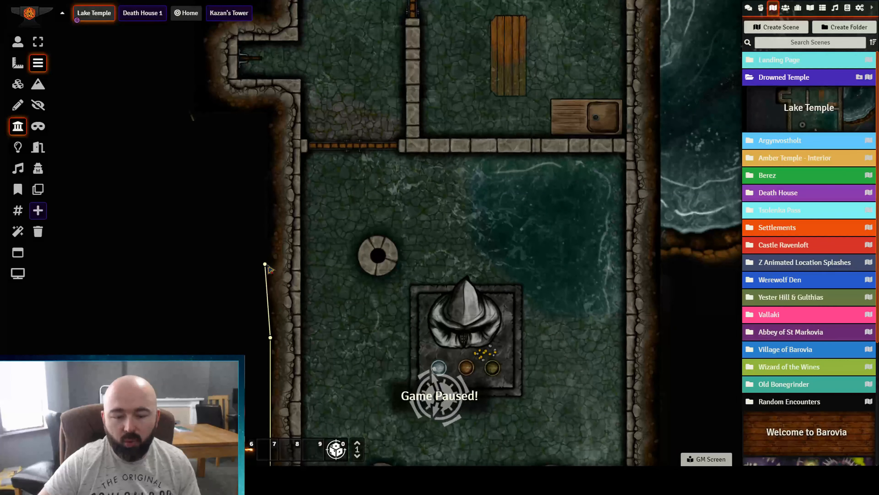